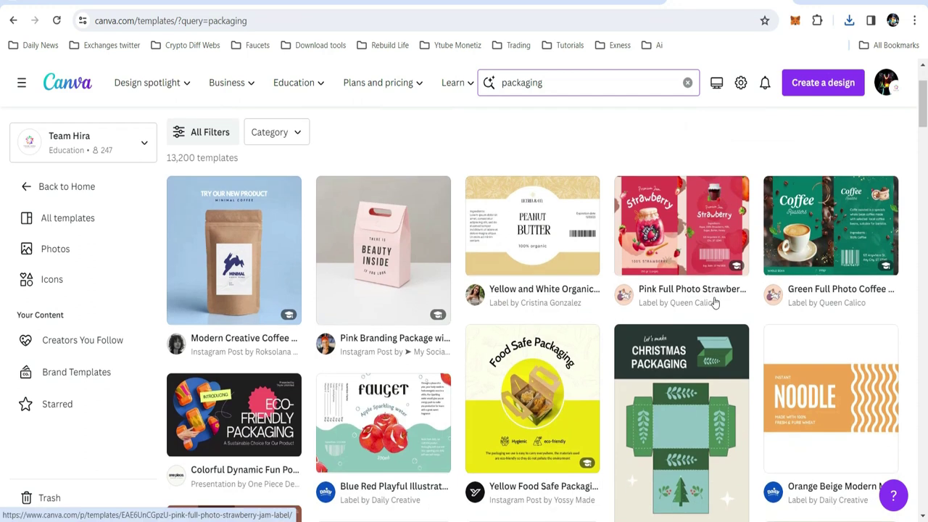
Browse the packaging template results to examine the available label and box designs.
scroll(714, 302, "down", 3)
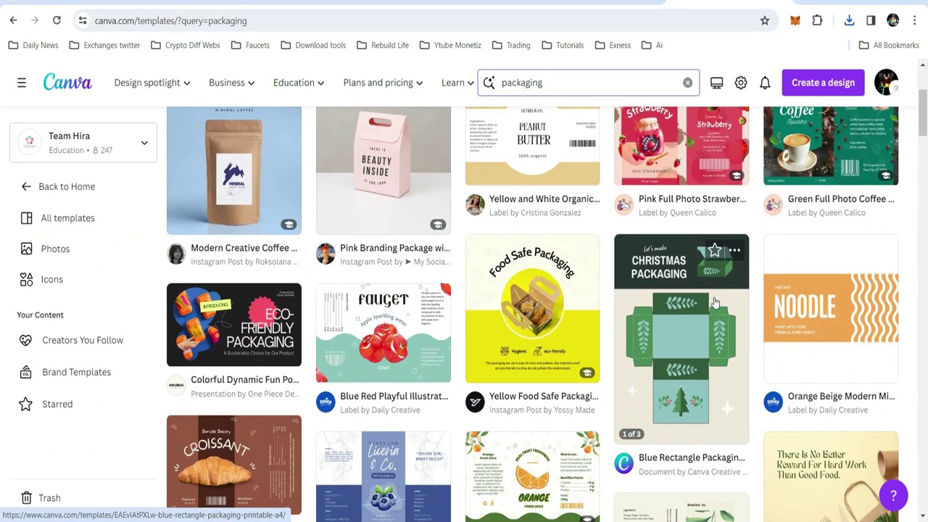
scroll(714, 303, "down", 5)
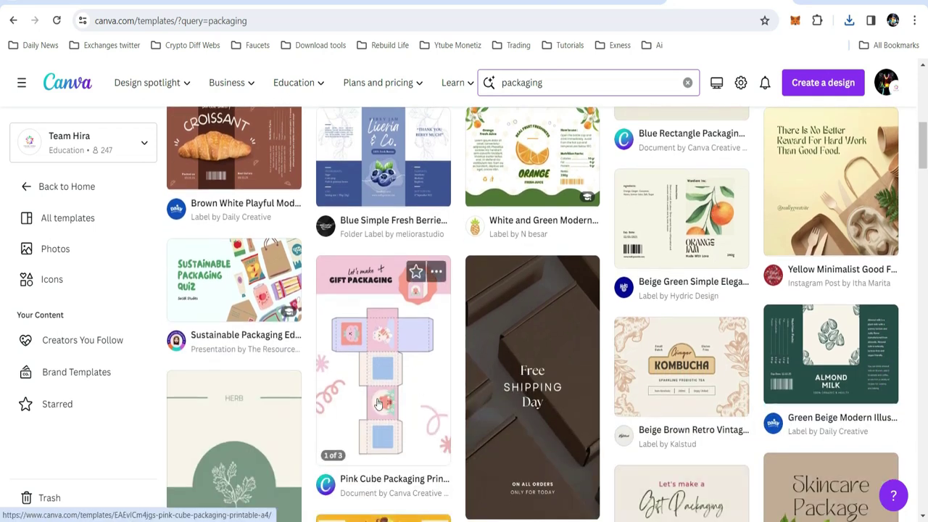
scroll(324, 406, "down", 4)
scroll(324, 406, "down", 2)
scroll(507, 377, "up", 2)
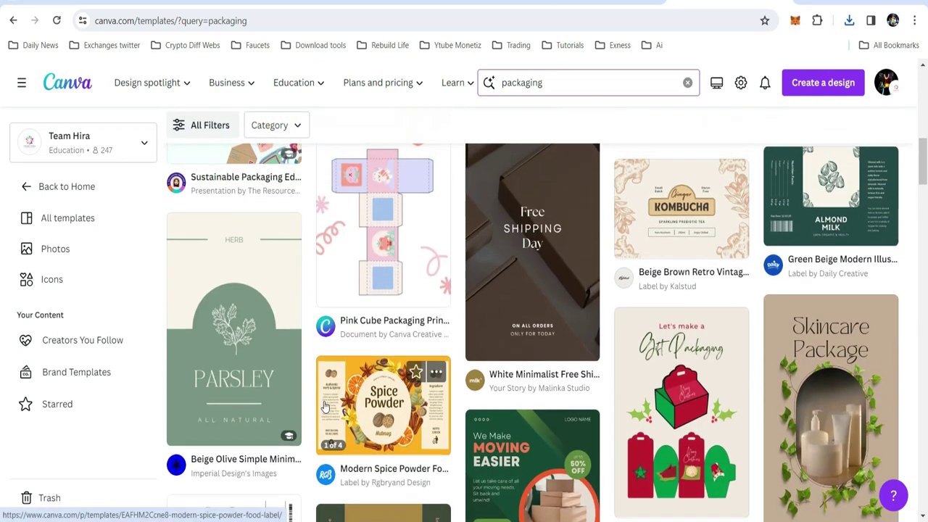
scroll(655, 348, "down", 2)
scroll(655, 348, "down", 4)
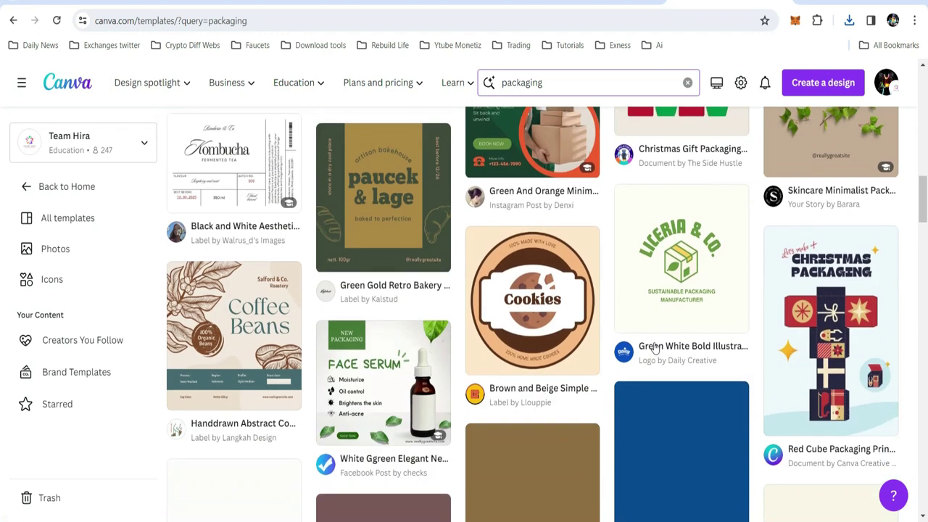
scroll(647, 313, "down", 2)
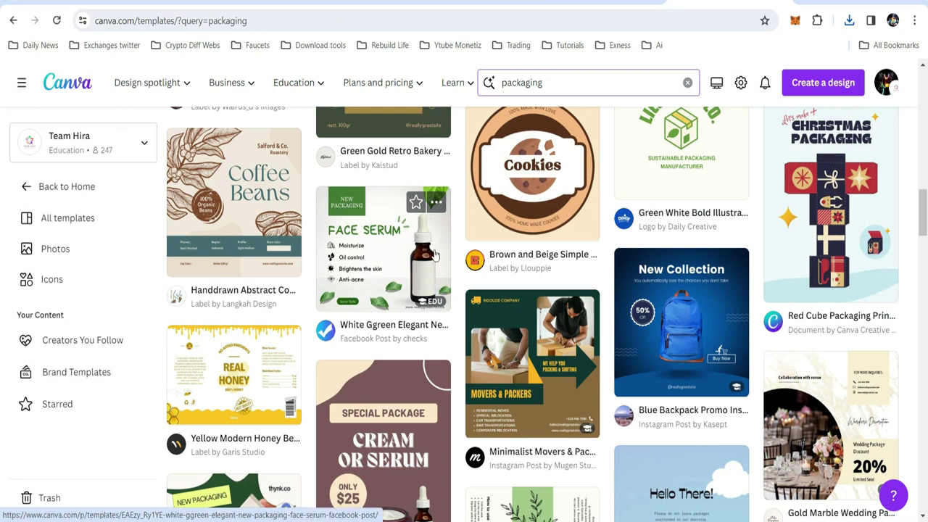
scroll(424, 281, "down", 1)
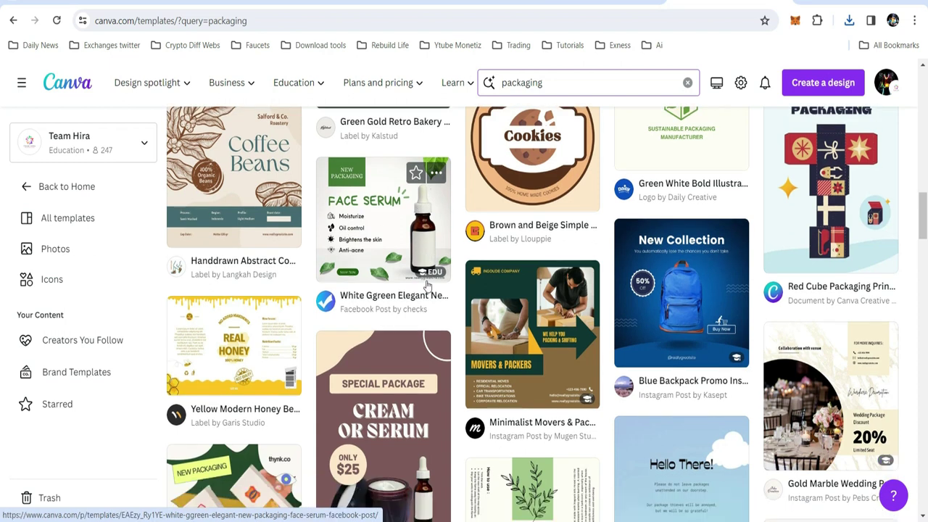
scroll(427, 285, "down", 2)
scroll(680, 277, "down", 4)
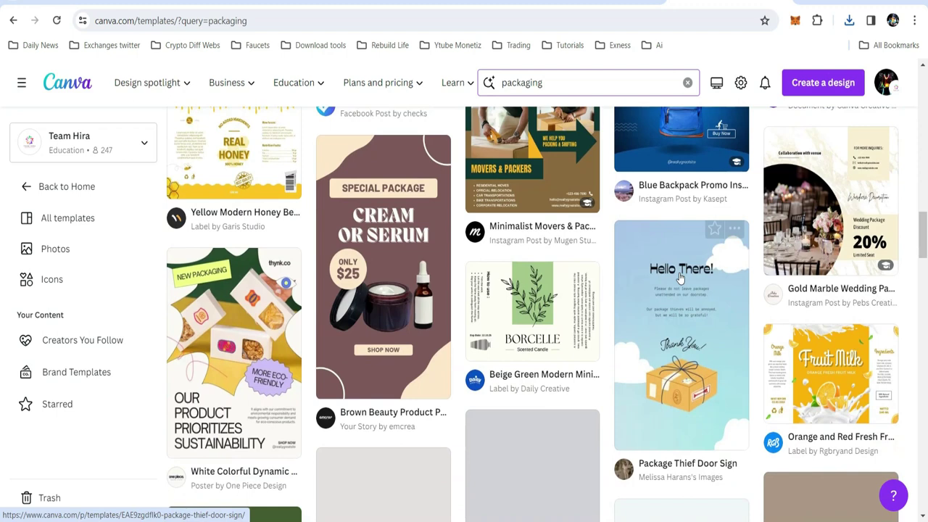
scroll(680, 278, "down", 5)
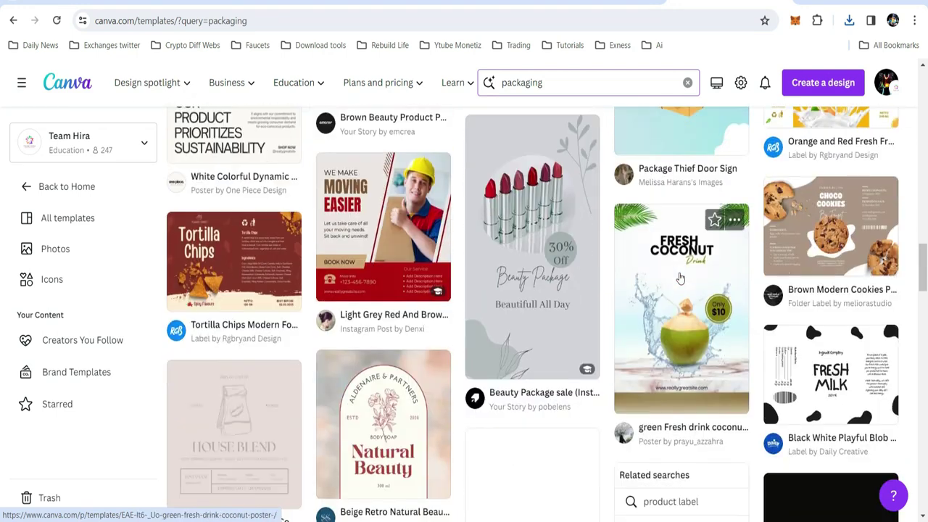
scroll(680, 278, "down", 4)
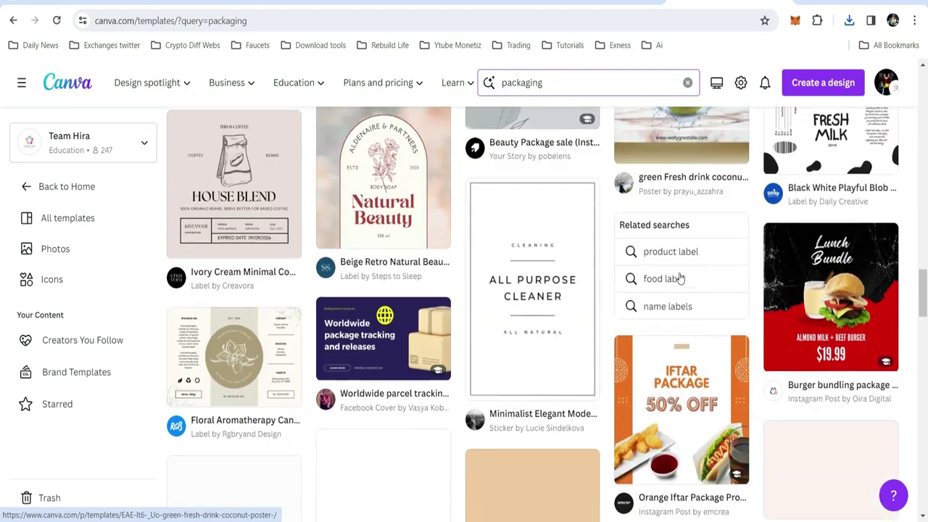
scroll(680, 278, "up", 10)
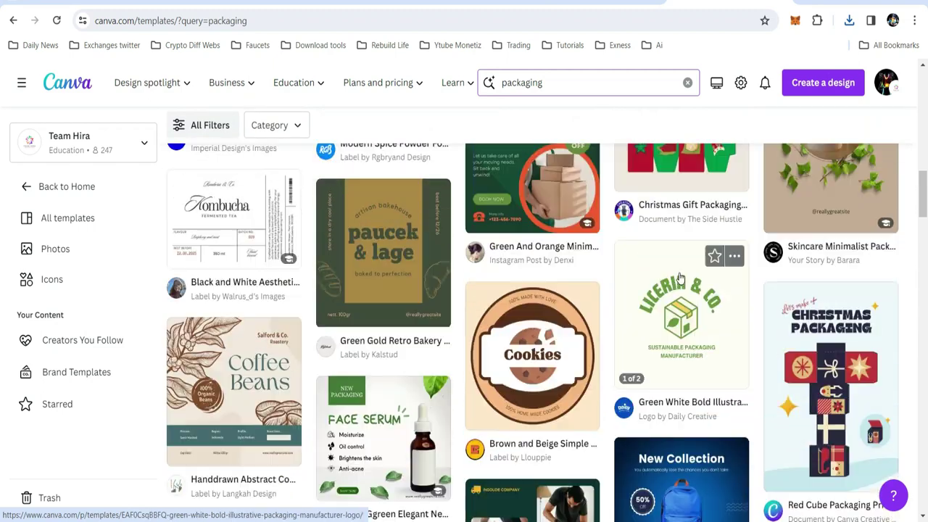
scroll(680, 277, "up", 10)
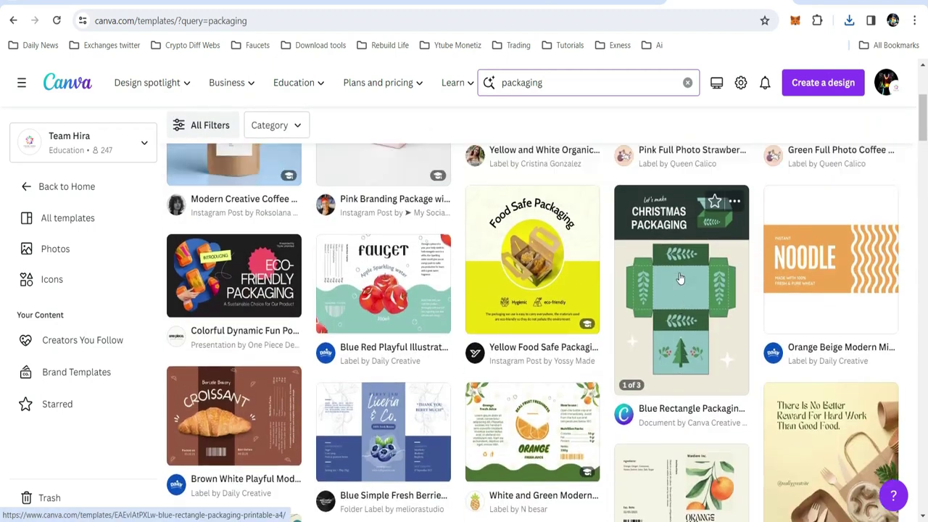
scroll(680, 278, "down", 1)
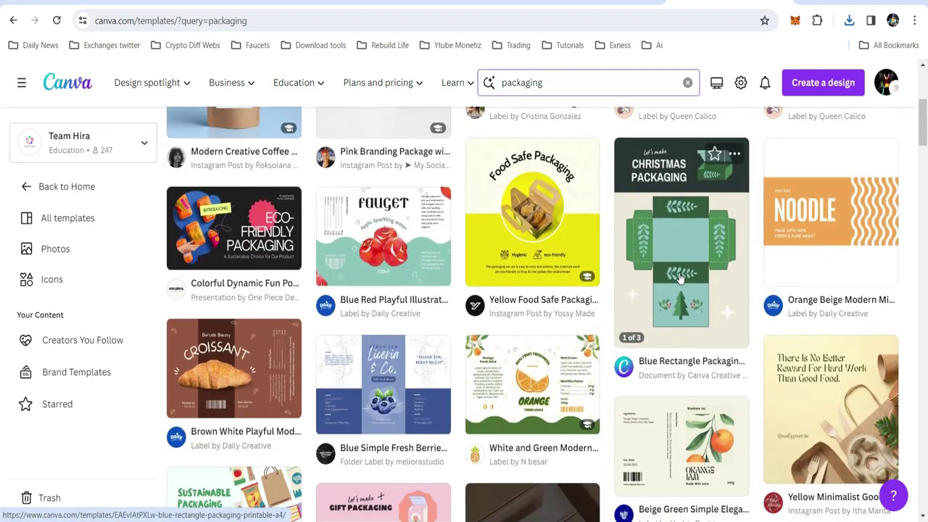
Open the Brown White Playful Modern Food Product Label template with the croissant and start customizing it in the editor.
left_click(241, 389)
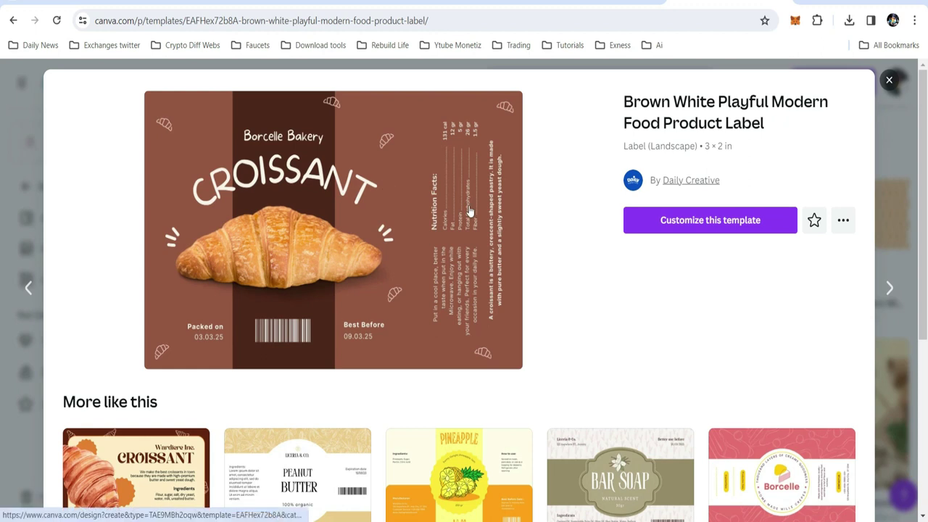
scroll(544, 302, "down", 3)
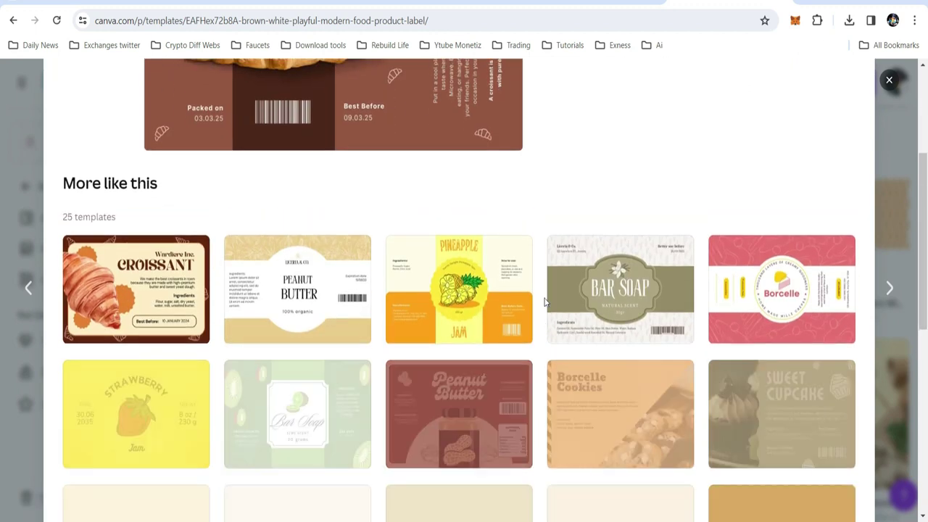
scroll(399, 329, "up", 3)
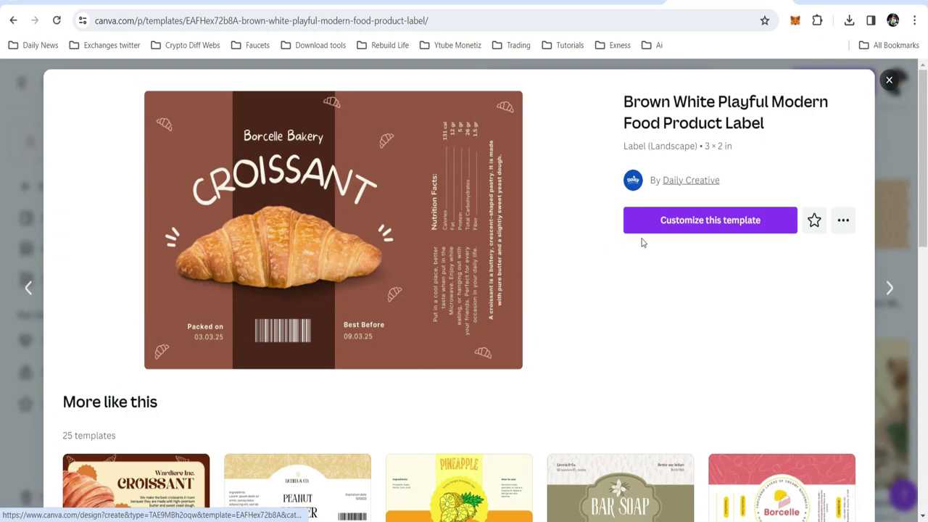
left_click(668, 232)
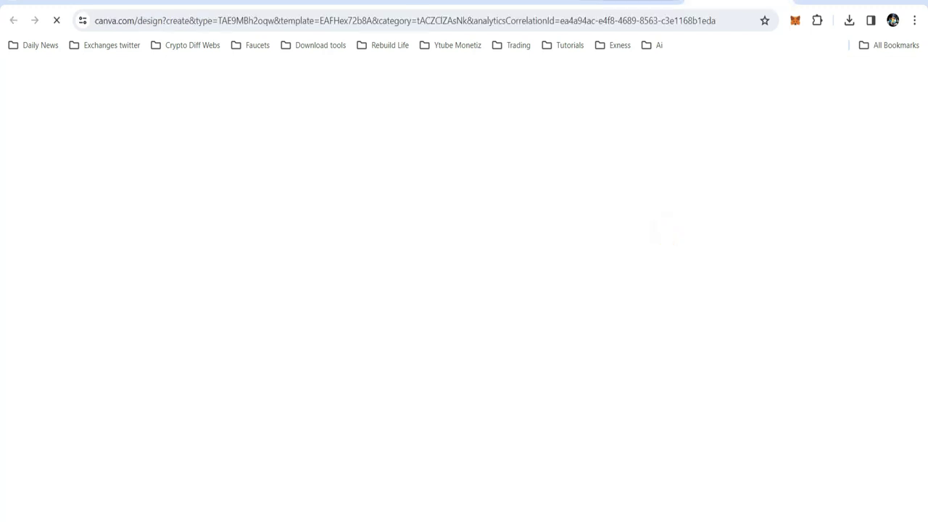
key("ctrl+w")
left_click(673, 2)
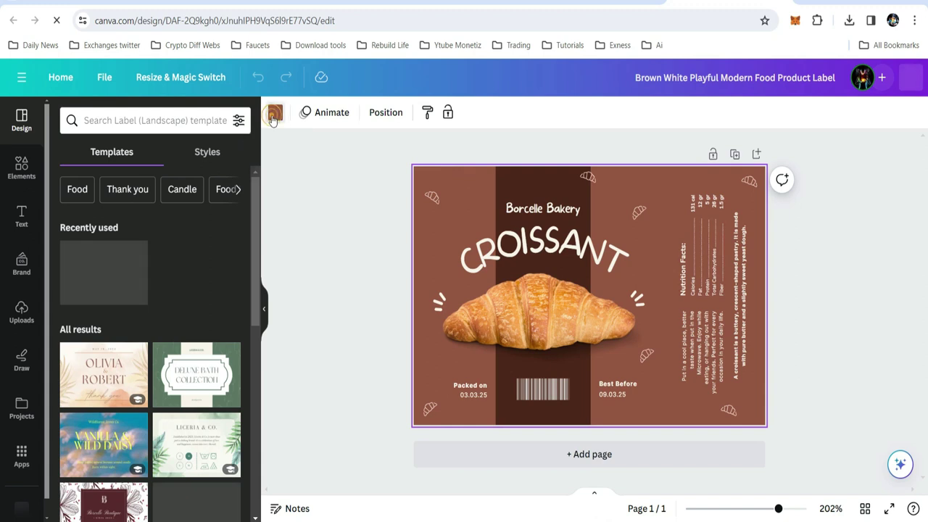
Try #f8f4eb and #4d2719 as the label's background colour, undoing each change.
left_click(274, 114)
left_click(194, 192)
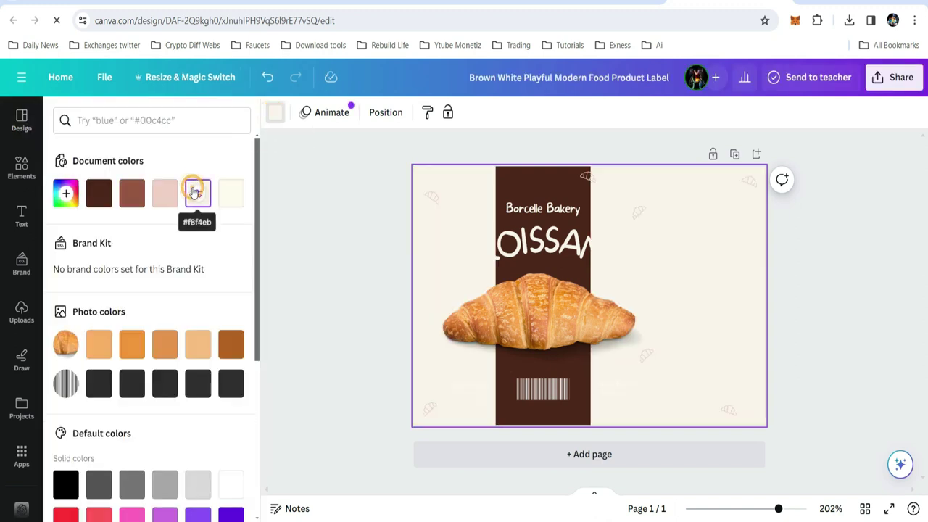
key("ctrl+z")
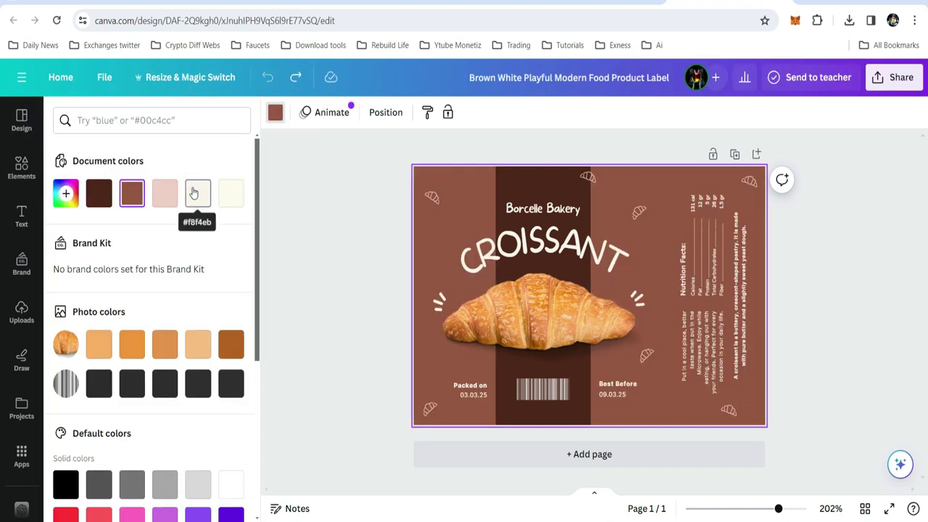
left_click(101, 191)
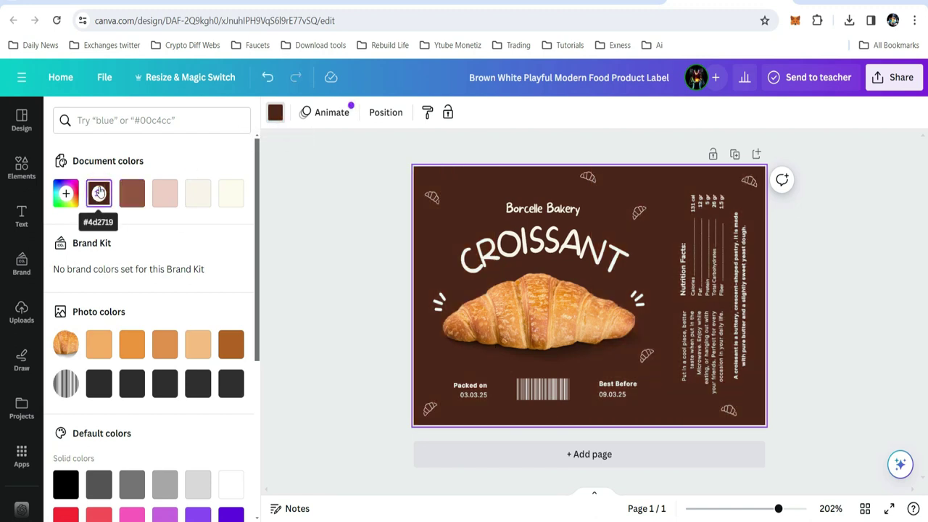
key("ctrl+z")
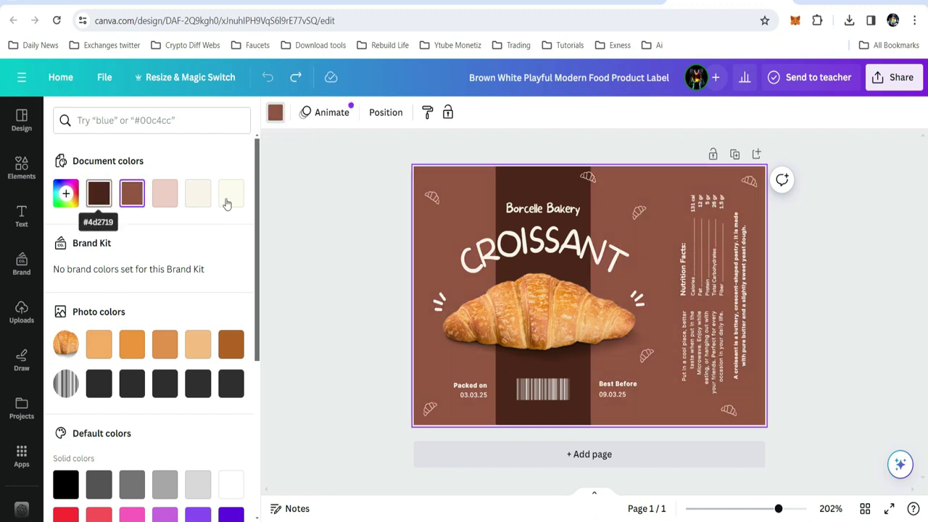
Shrink the croissant photo slightly from its upper-left corner and deselect it.
left_click(555, 311)
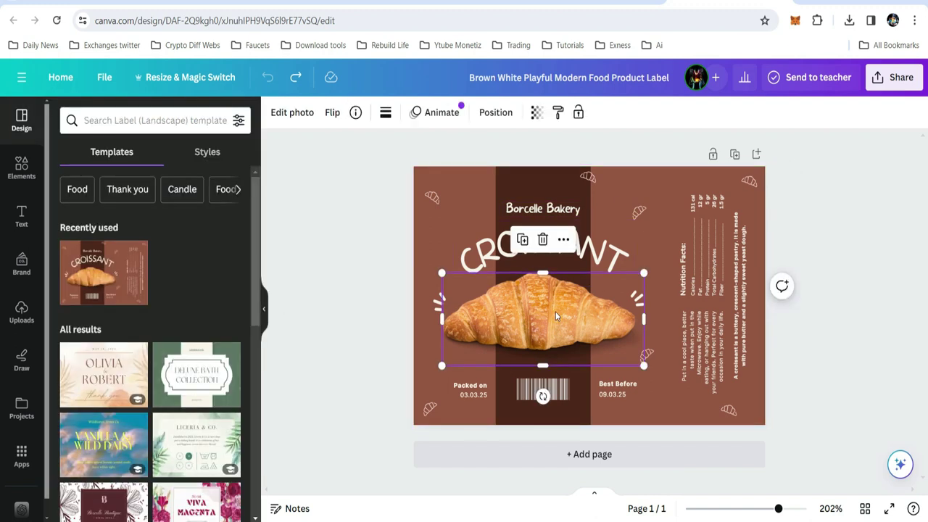
mouse_move(441, 272)
left_mouse_down()
mouse_move(479, 290)
mouse_move(447, 276)
left_mouse_up()
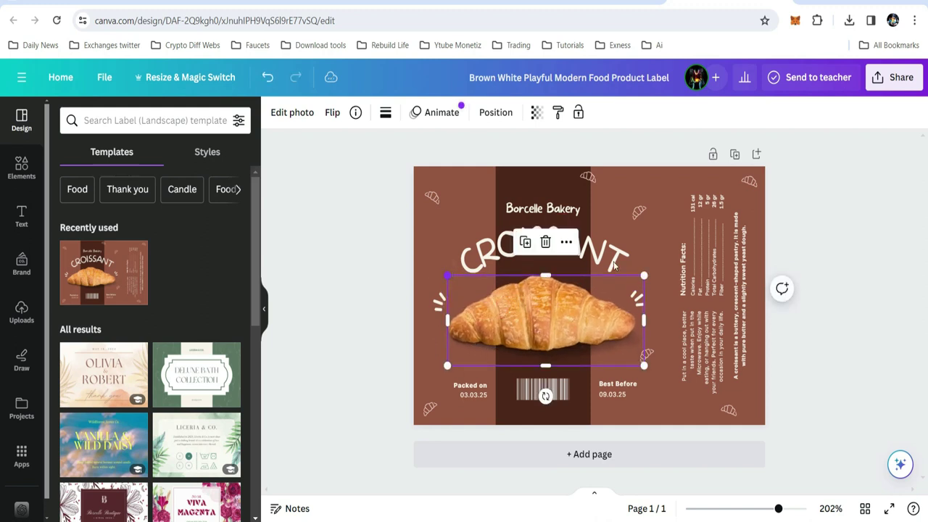
left_click(867, 343)
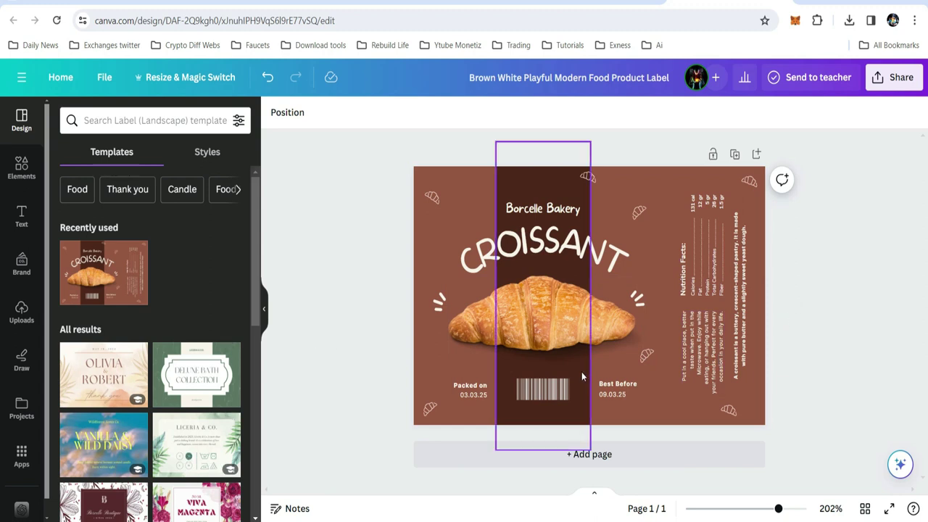
Inspect the barcode, the packed-on date, the nutrition values and the description texts as separate editable elements.
left_click(545, 386)
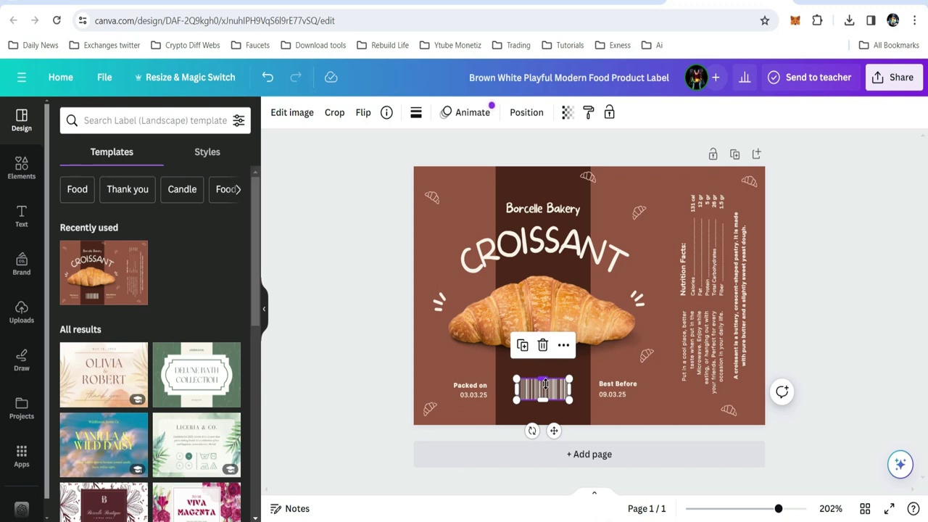
left_click(471, 390)
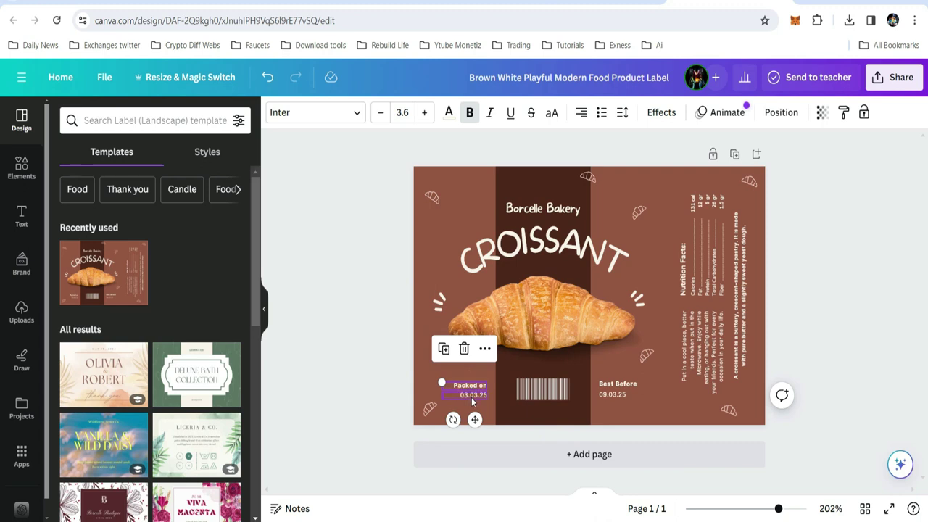
double_click(468, 395)
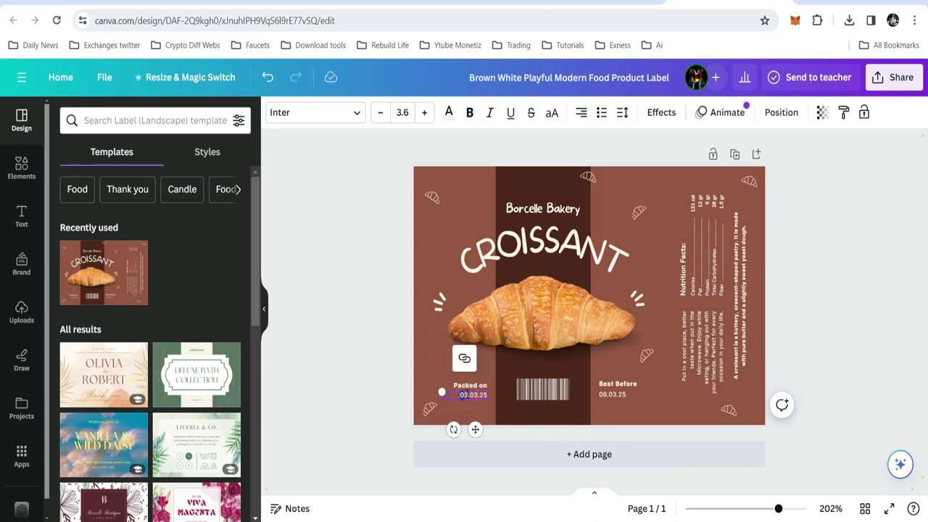
double_click(470, 395)
left_click(702, 203)
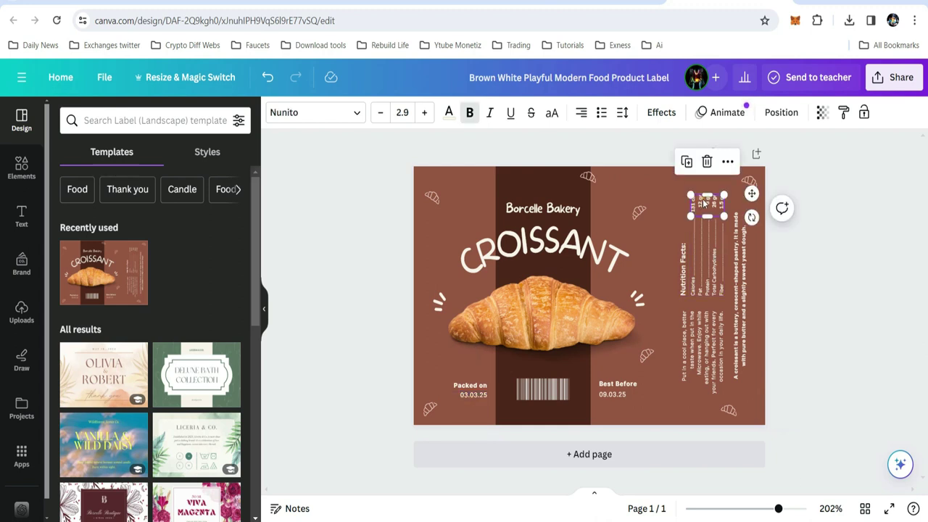
left_click(740, 268)
left_click(705, 334)
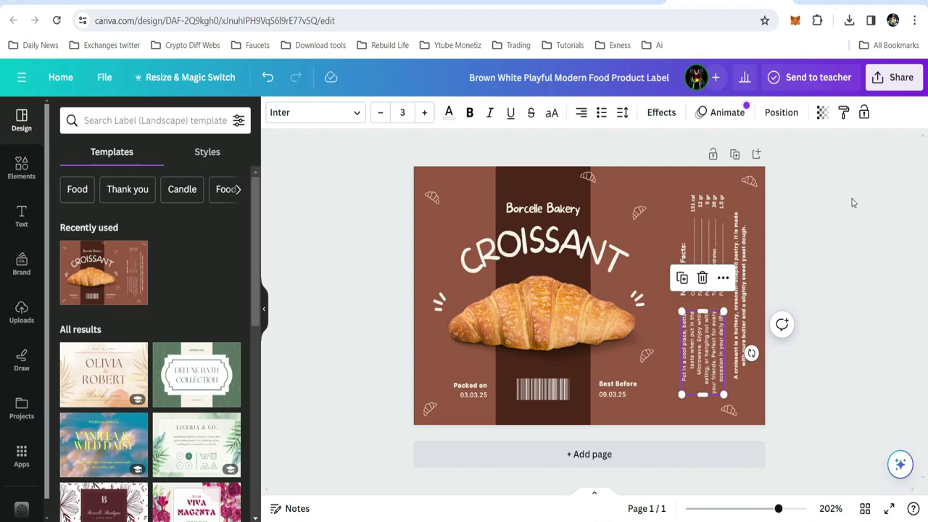
Replace the bakery name above the CROISSANT title with "bakes man".
left_click(554, 212)
left_click(553, 210)
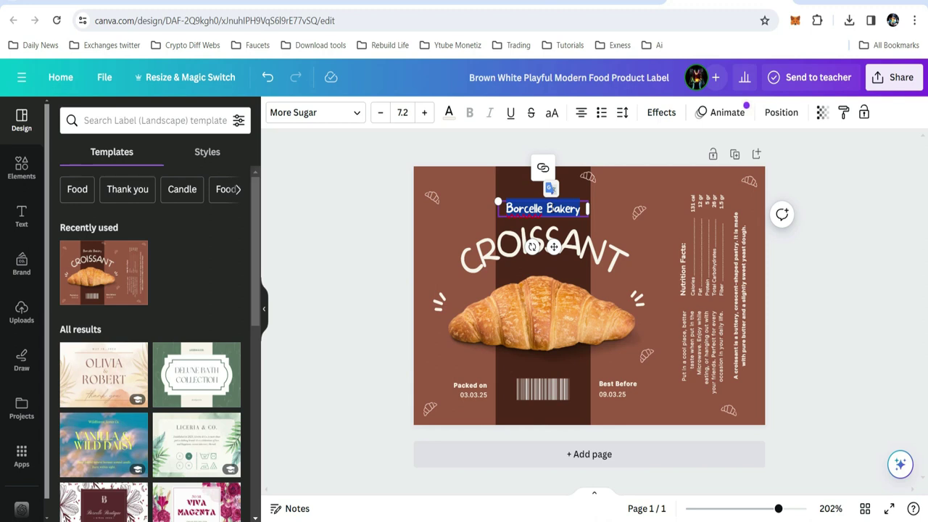
type("bakes man")
left_click(834, 302)
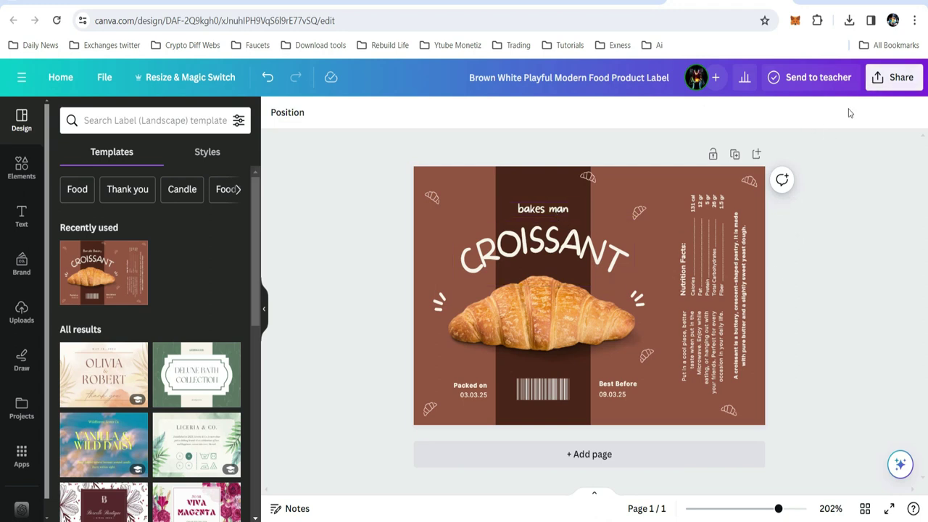
Open the design's download settings and choose JPG as the file type.
left_click(915, 75)
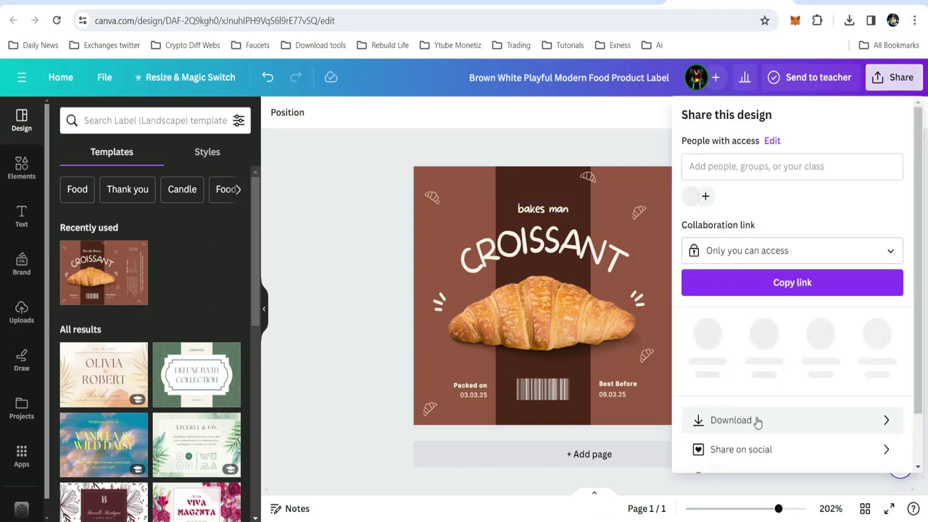
left_click(699, 421)
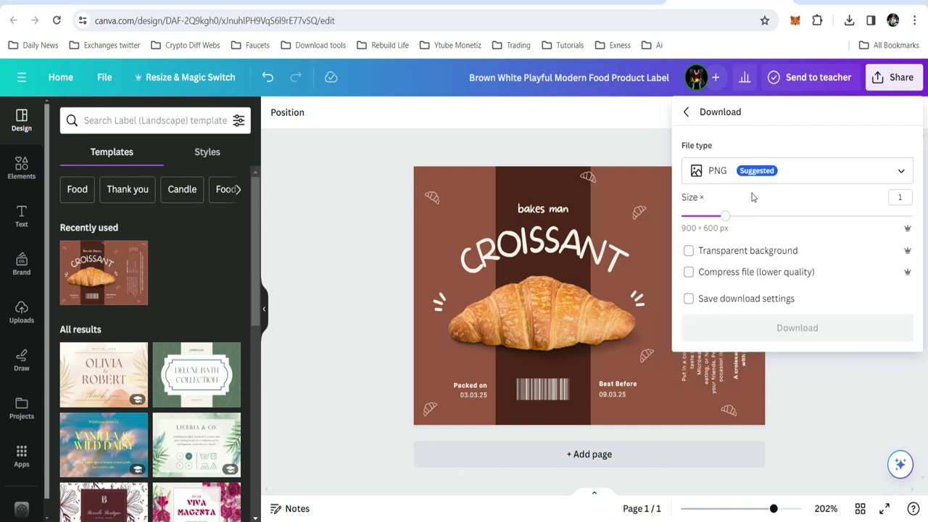
left_click(735, 171)
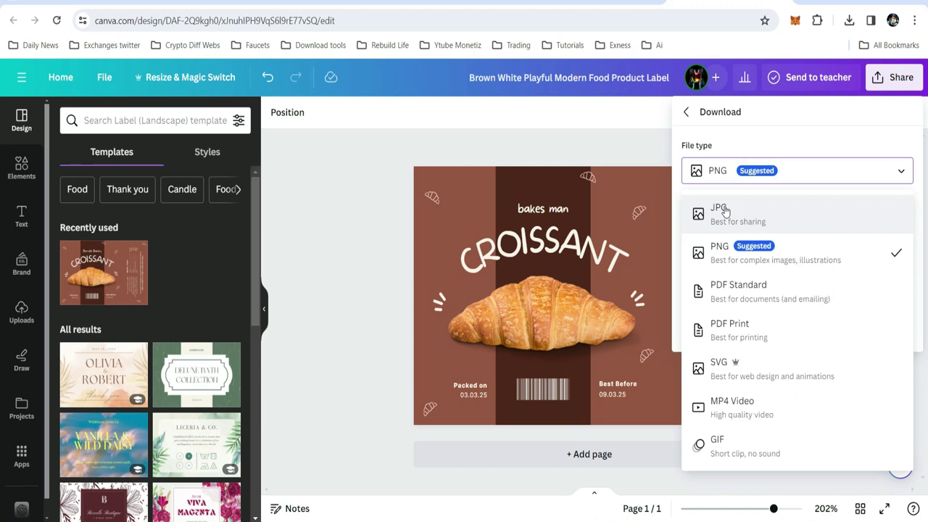
left_click(724, 206)
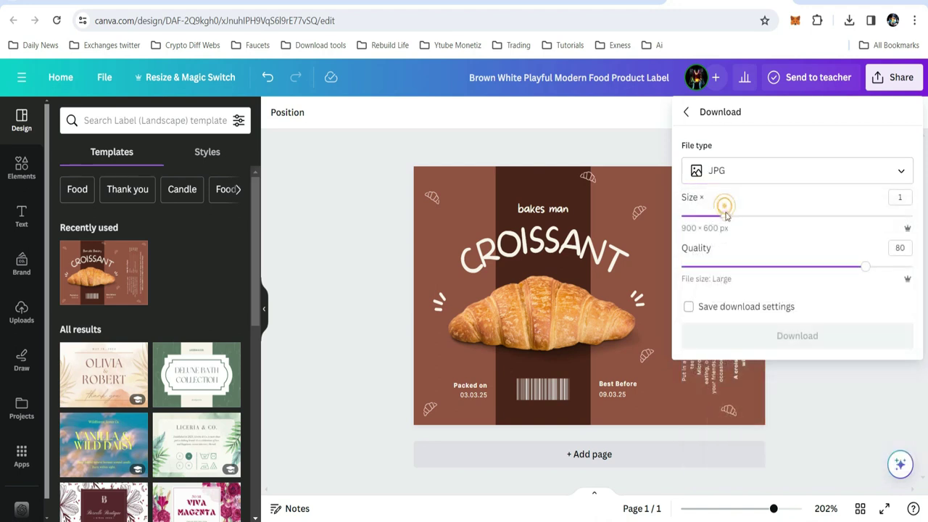
Download the croissant label as a JPG and return to the Canva home page.
left_click(786, 338)
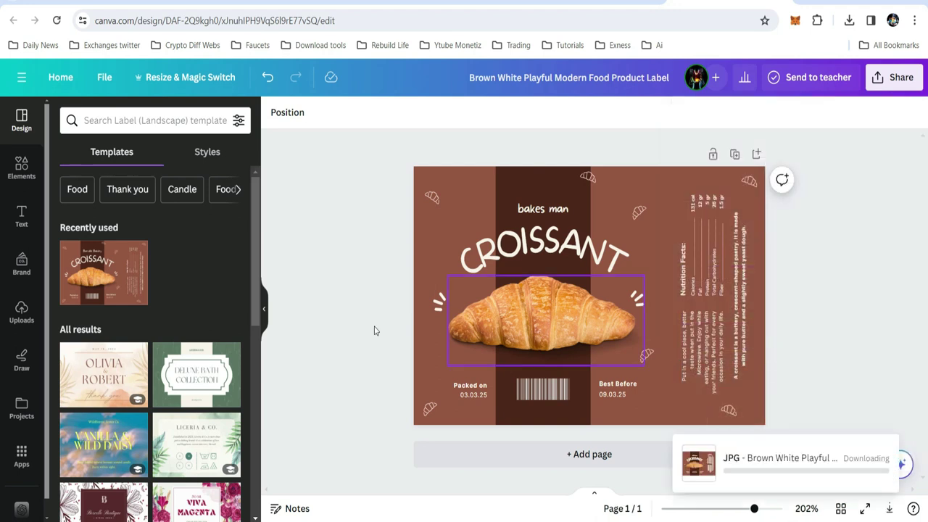
left_click(354, 313)
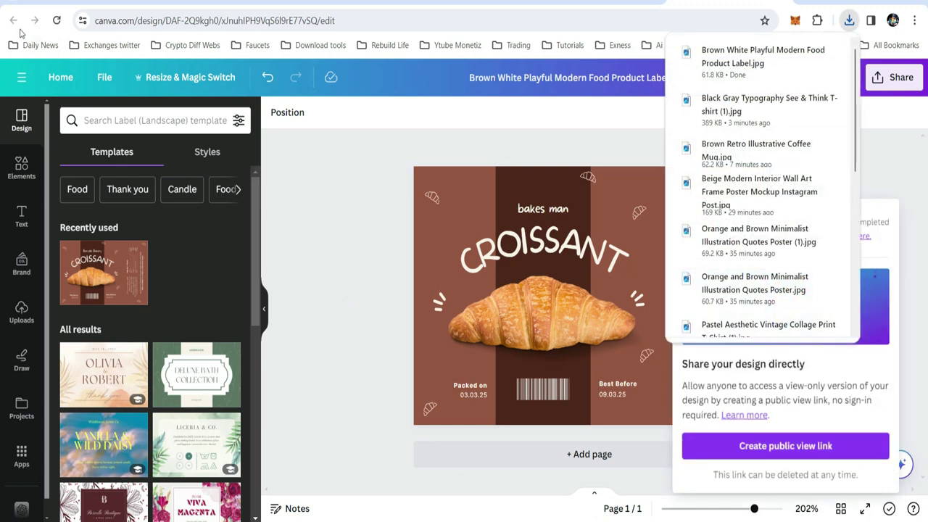
left_click(61, 77)
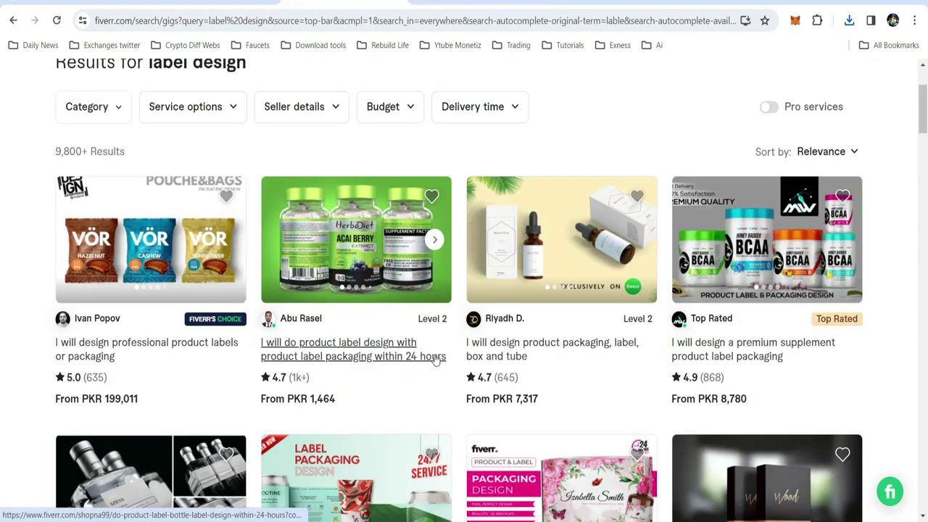
Examine the Fiverr gigs for label design, comparing their sample images, ratings and starting prices.
scroll(435, 355, "down", 1)
scroll(436, 360, "up", 1)
scroll(435, 360, "up", 1)
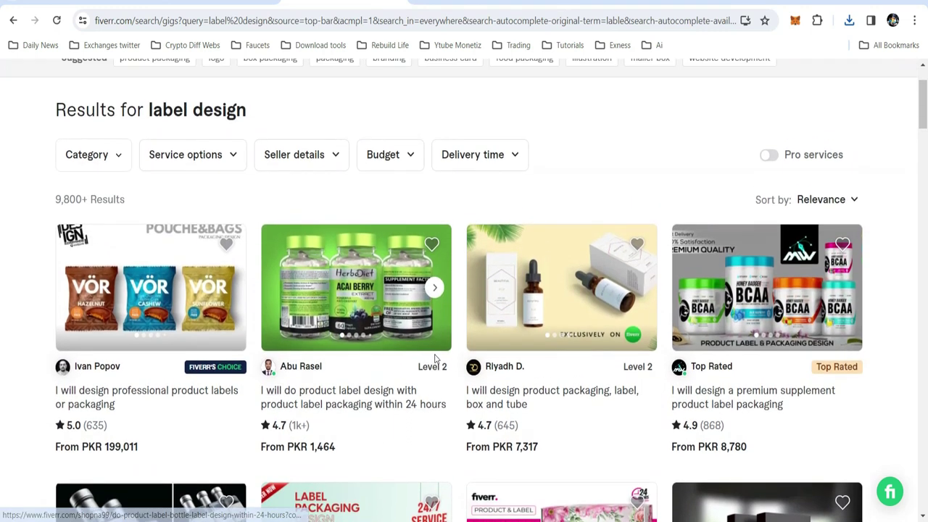
scroll(434, 360, "down", 2)
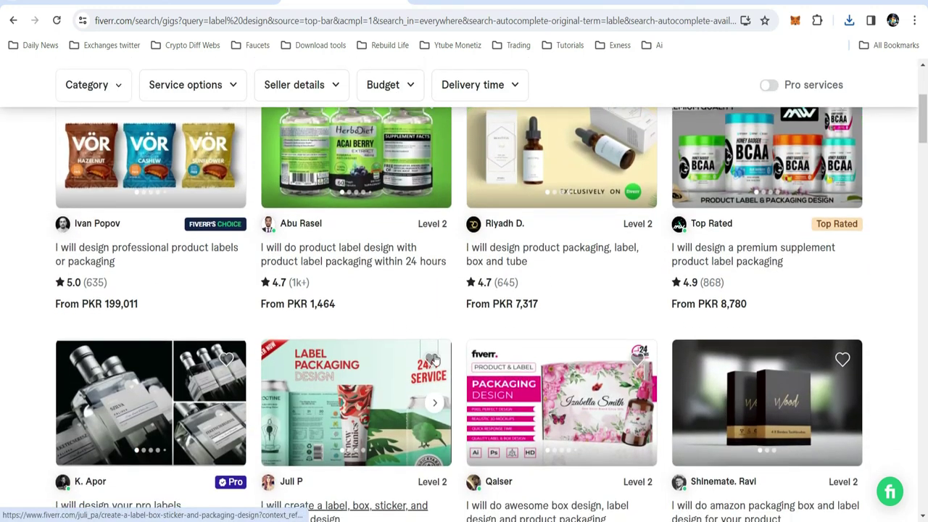
scroll(434, 360, "down", 1)
scroll(435, 361, "down", 1)
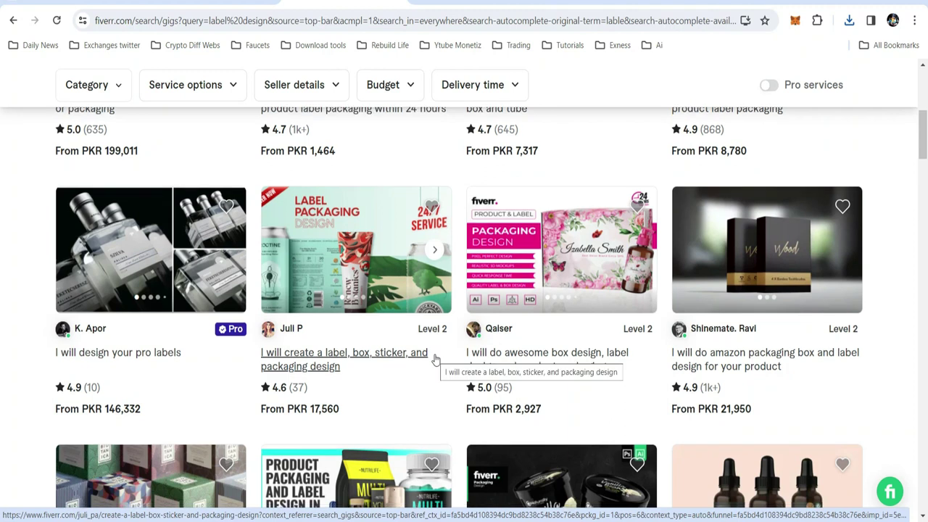
scroll(434, 360, "down", 2)
scroll(433, 358, "down", 2)
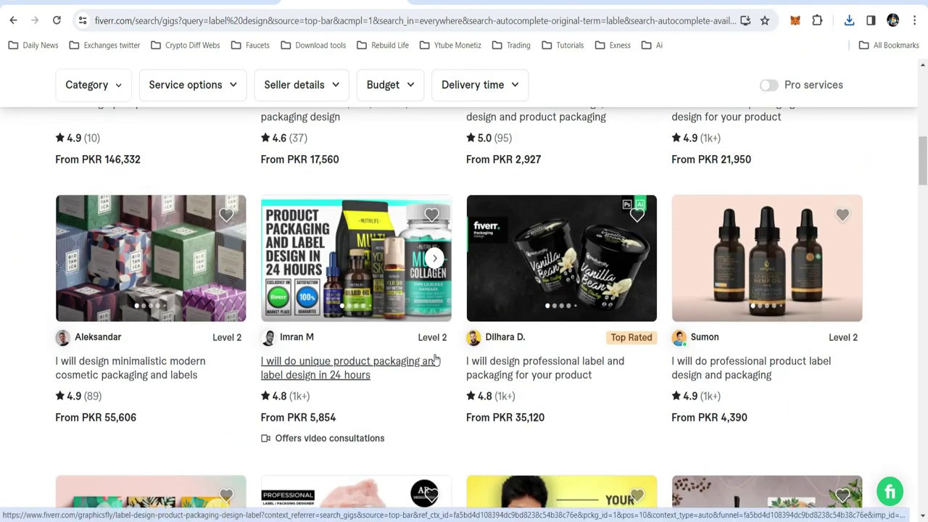
scroll(436, 360, "down", 1)
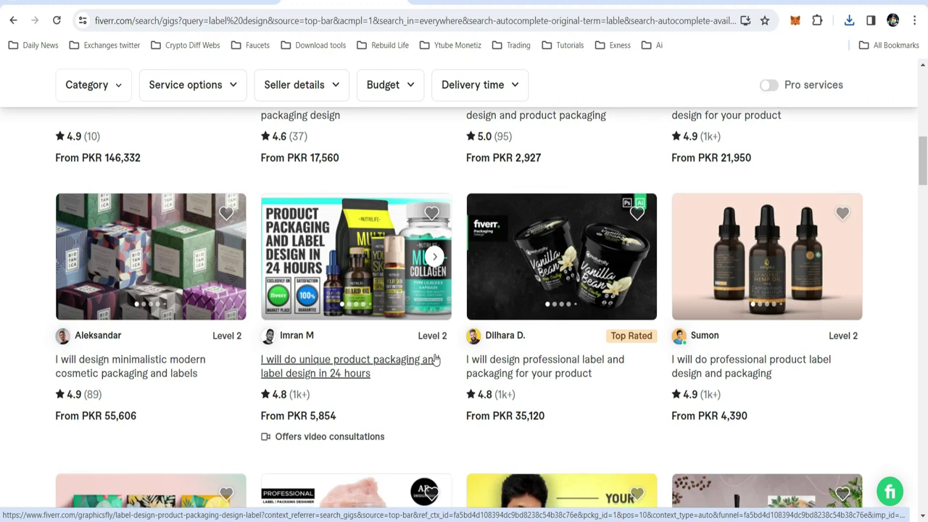
scroll(434, 360, "down", 2)
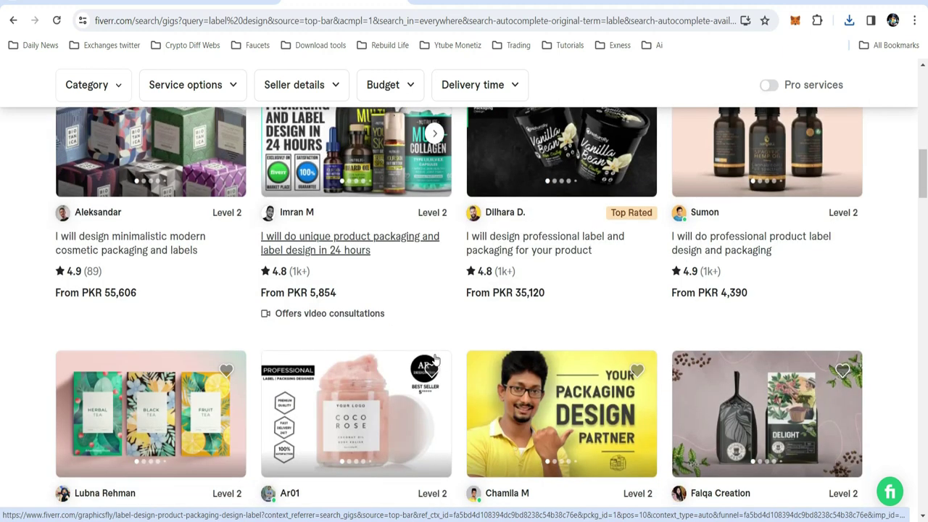
scroll(435, 359, "down", 1)
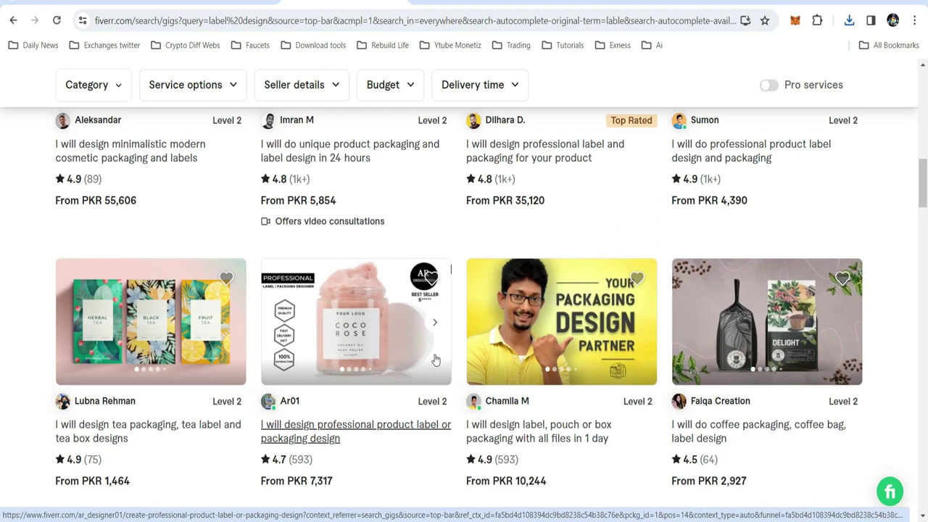
scroll(436, 359, "up", 4)
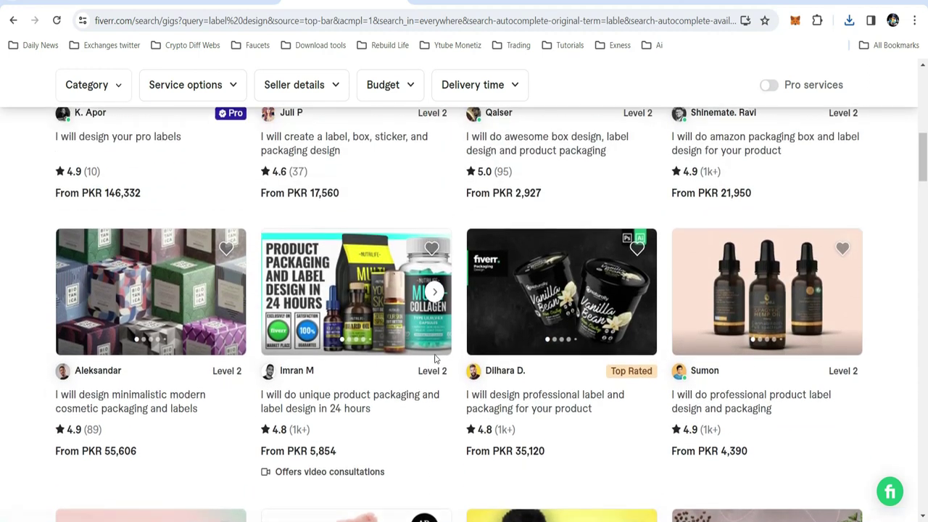
scroll(436, 359, "up", 10)
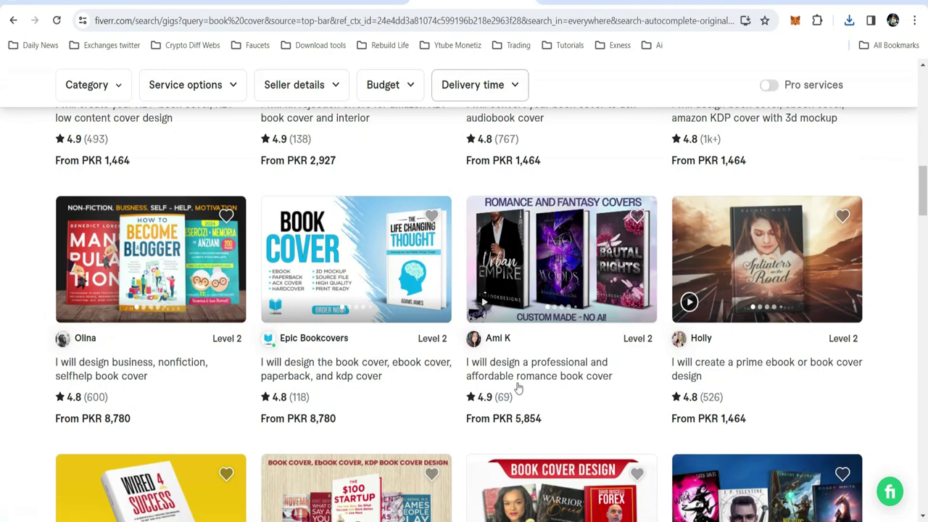
Examine the Fiverr gigs for book cover design, comparing their cover samples, review counts and starting prices.
scroll(518, 389, "up", 5)
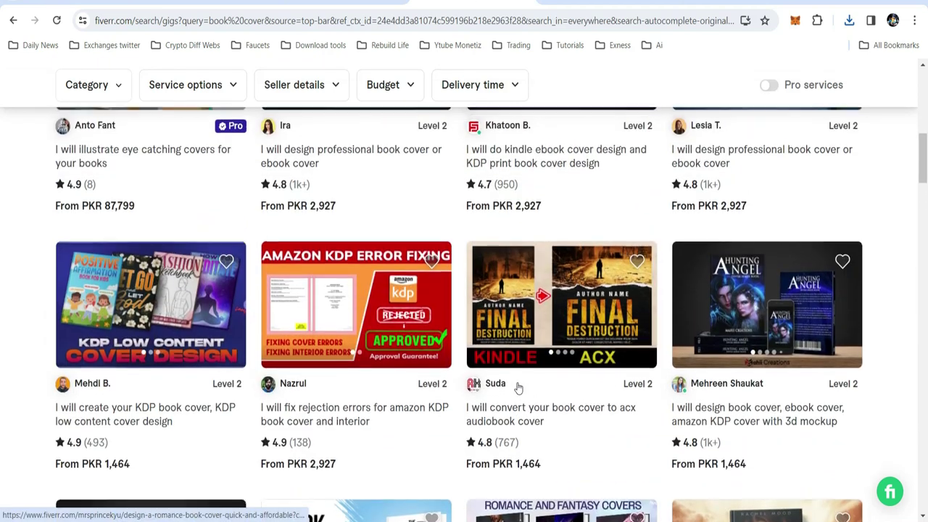
scroll(519, 389, "up", 6)
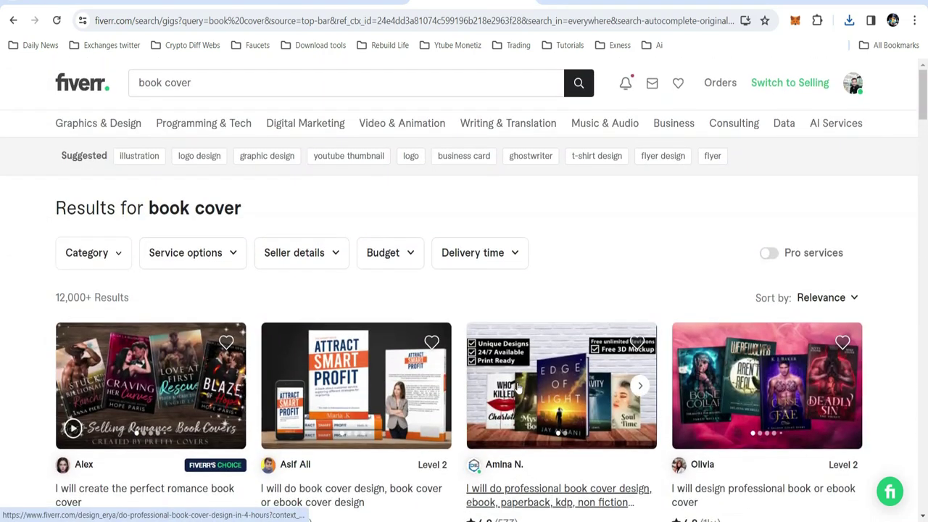
scroll(518, 389, "down", 1)
scroll(518, 389, "down", 3)
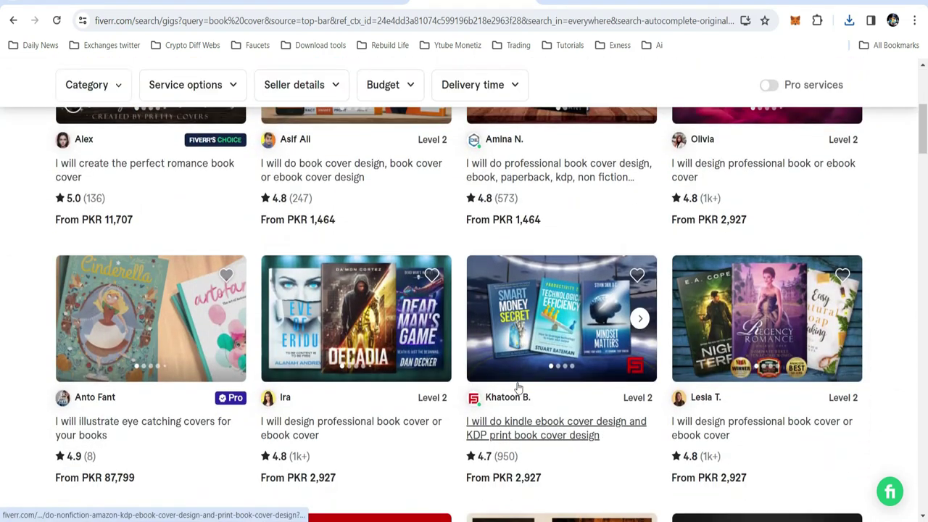
scroll(518, 389, "down", 2)
scroll(518, 389, "up", 5)
scroll(518, 387, "down", 1)
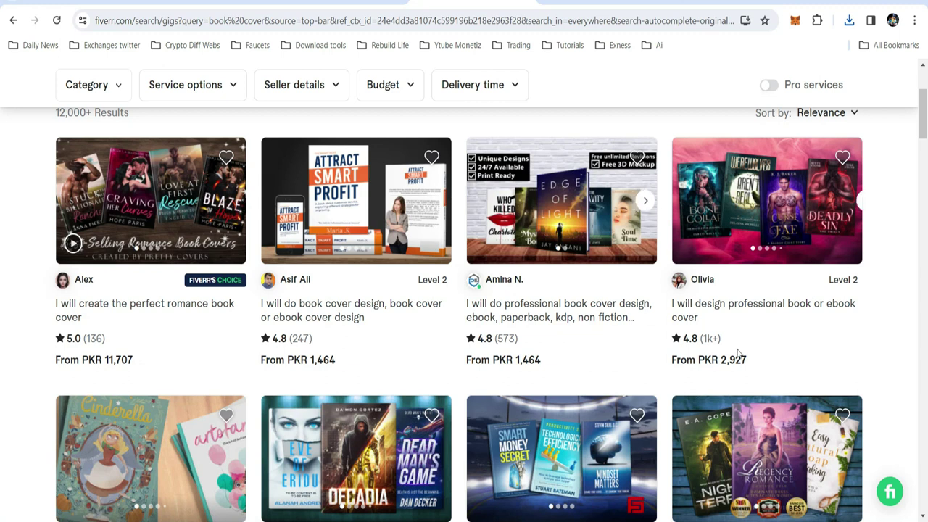
scroll(751, 371, "down", 4)
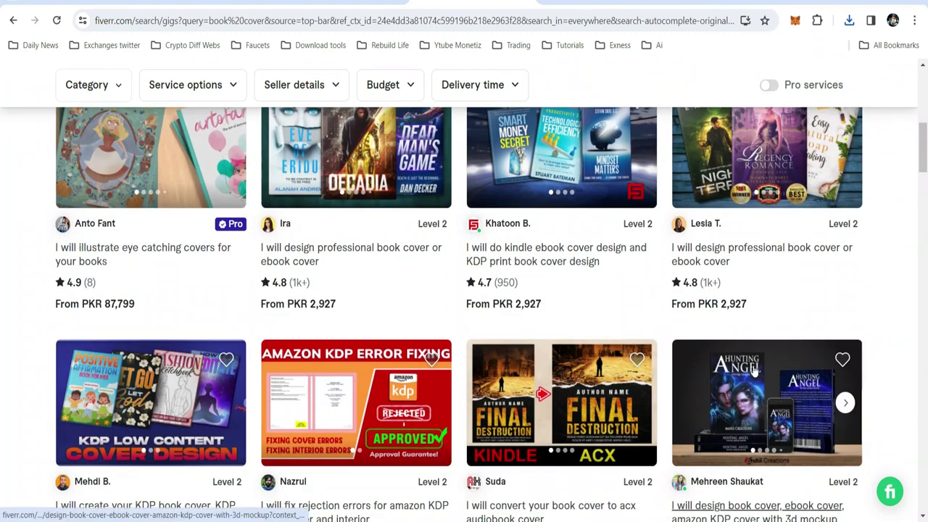
scroll(753, 370, "down", 1)
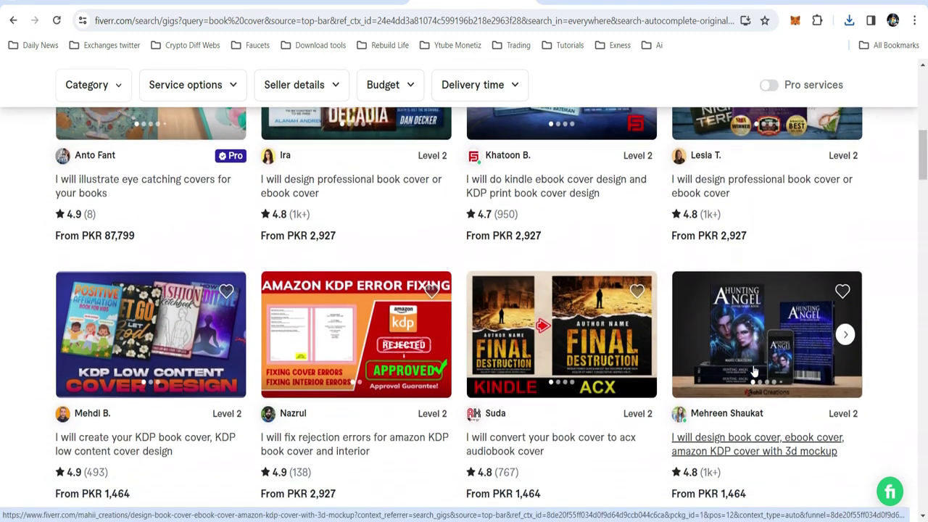
scroll(754, 369, "up", 1)
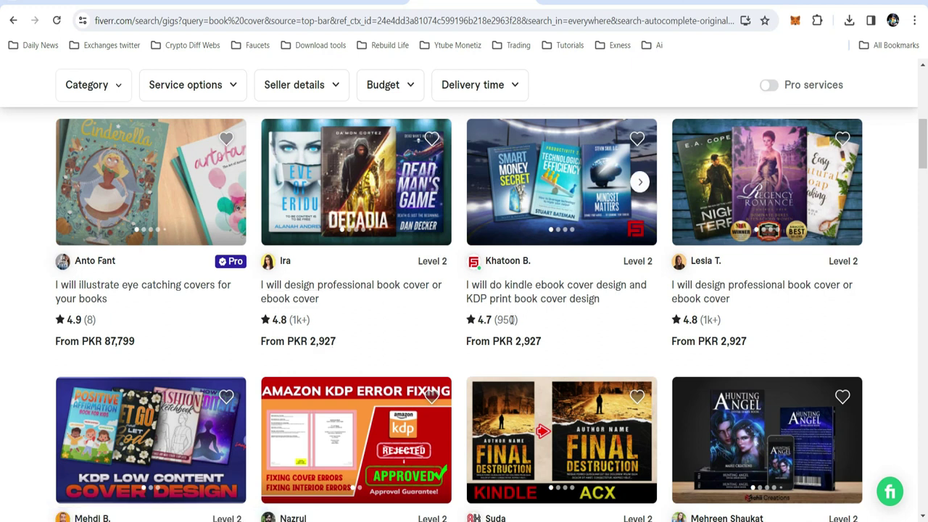
scroll(551, 348, "down", 2)
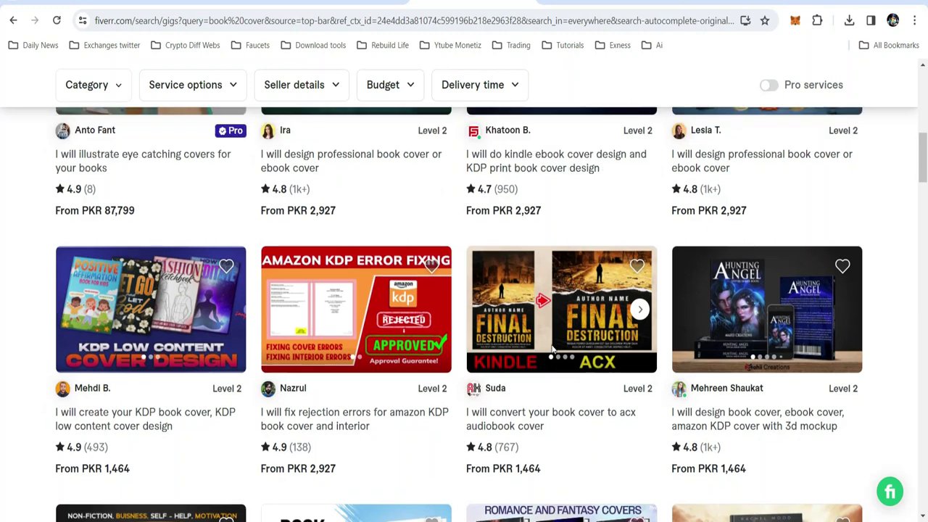
scroll(551, 350, "up", 5)
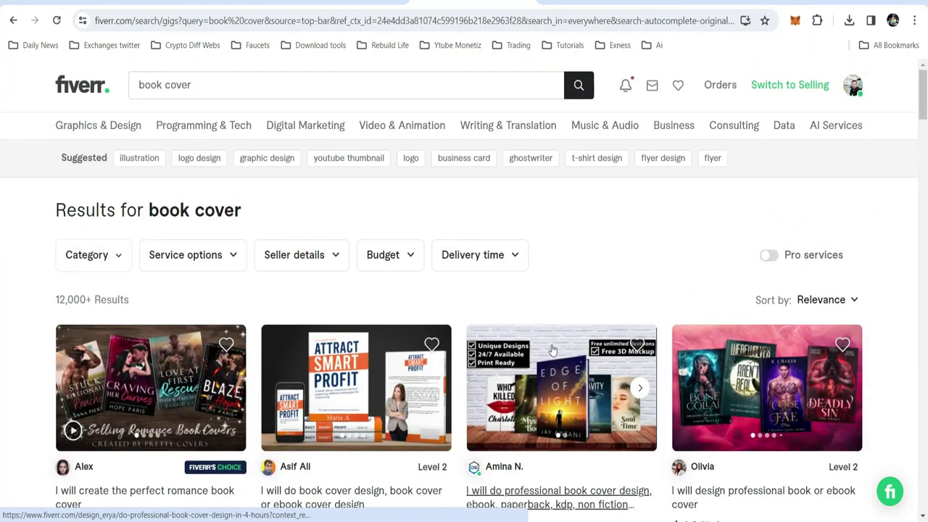
Switch to the Canva home page and search its templates for "book cover".
left_click(725, 1)
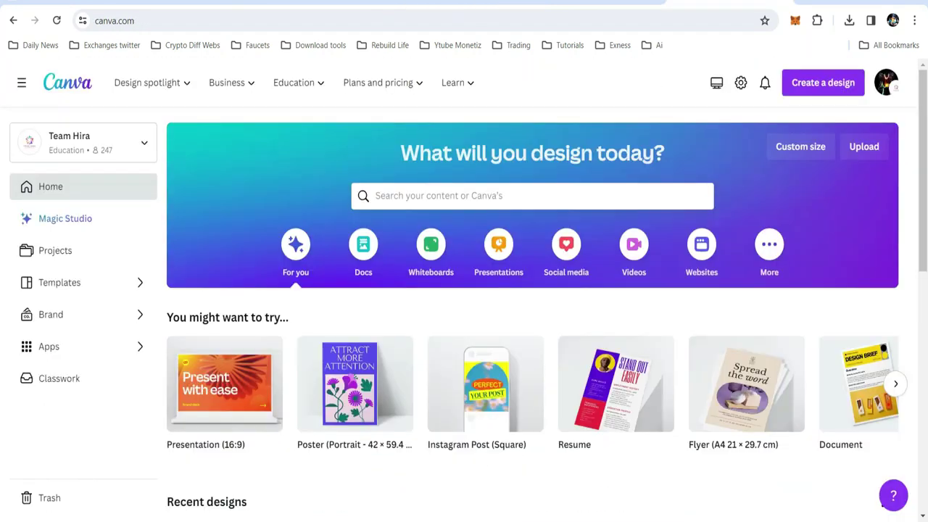
left_click(539, 199)
type("book")
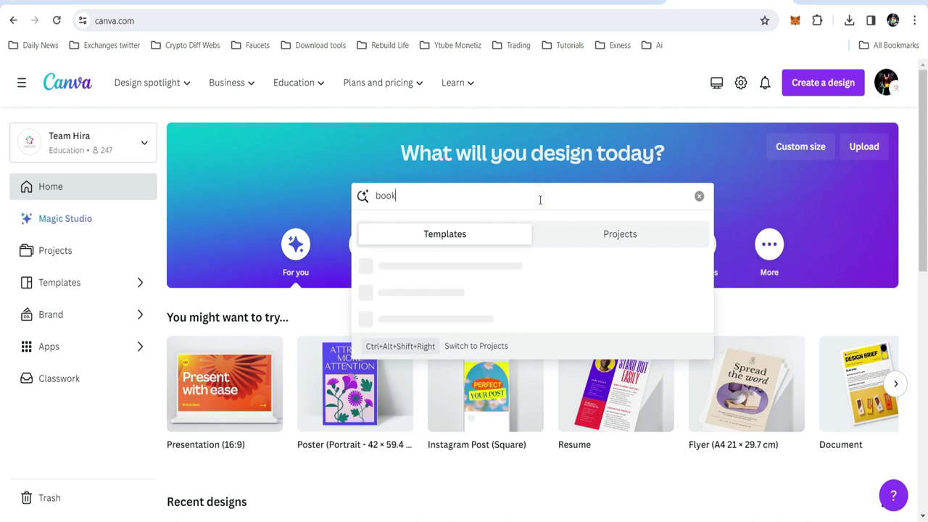
type(" cover")
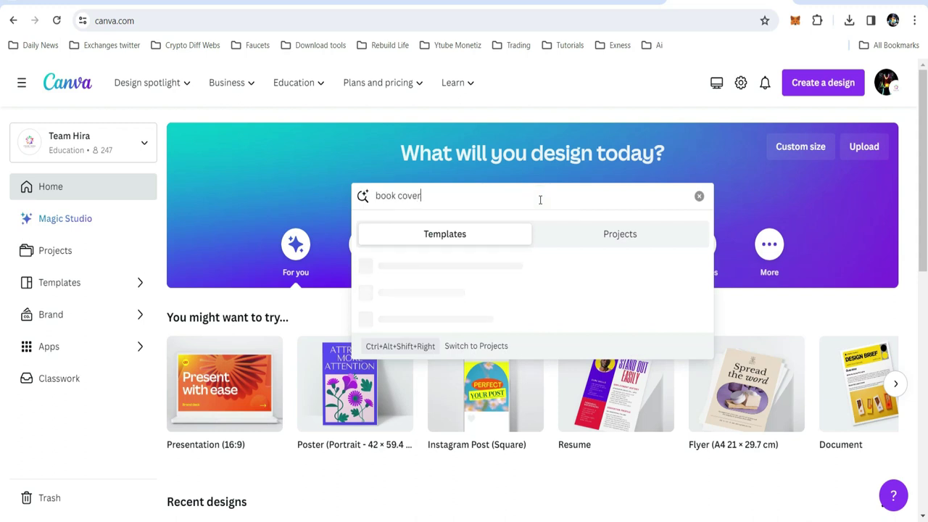
key("Return")
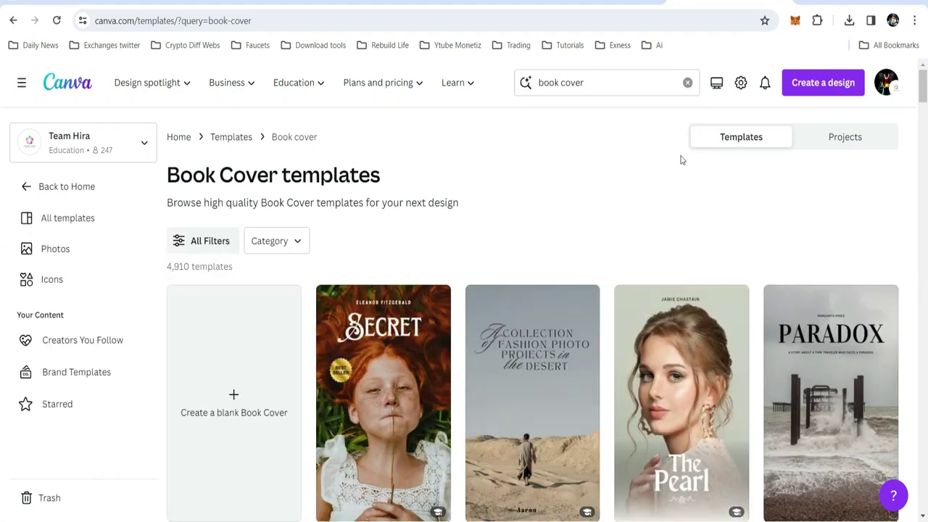
Choose the Brown Mystery Novel Book Cover template titled "Pencil" from the results and open it for customizing.
scroll(736, 208, "down", 5)
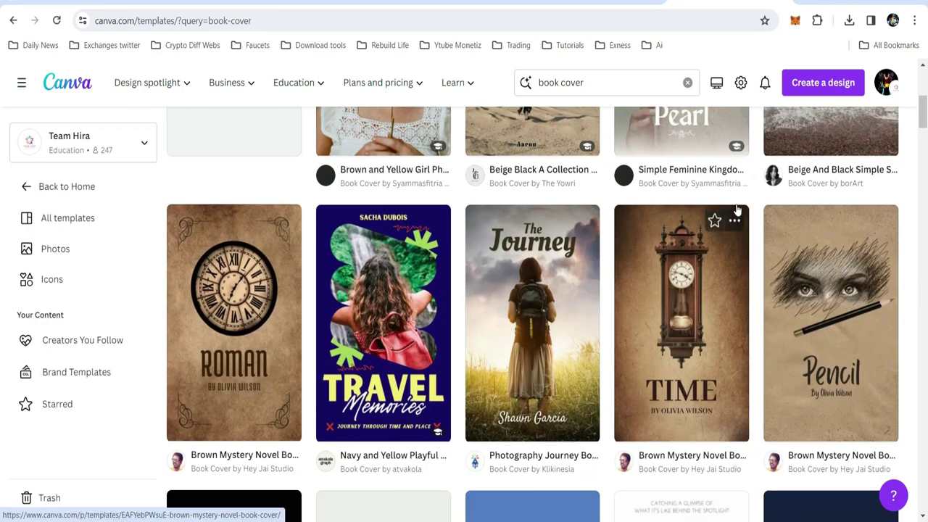
scroll(736, 209, "down", 2)
scroll(736, 210, "up", 1)
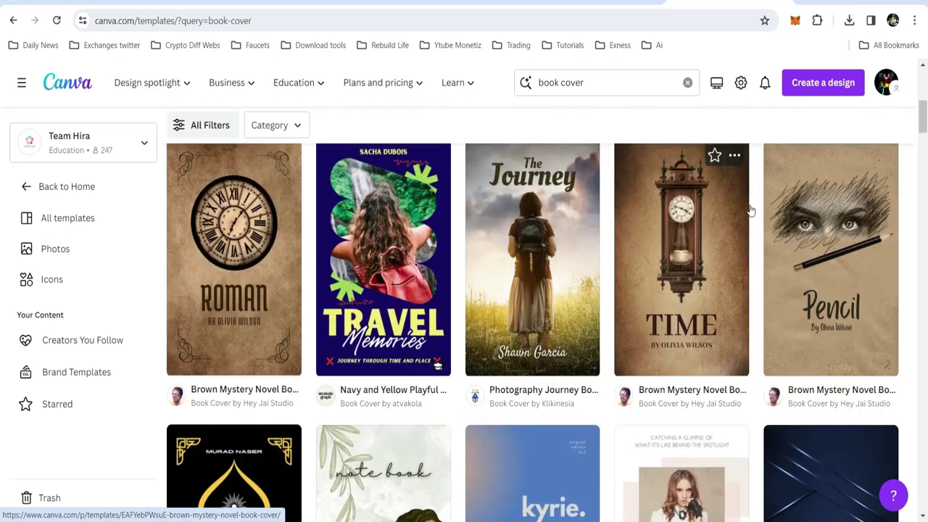
left_click(835, 275)
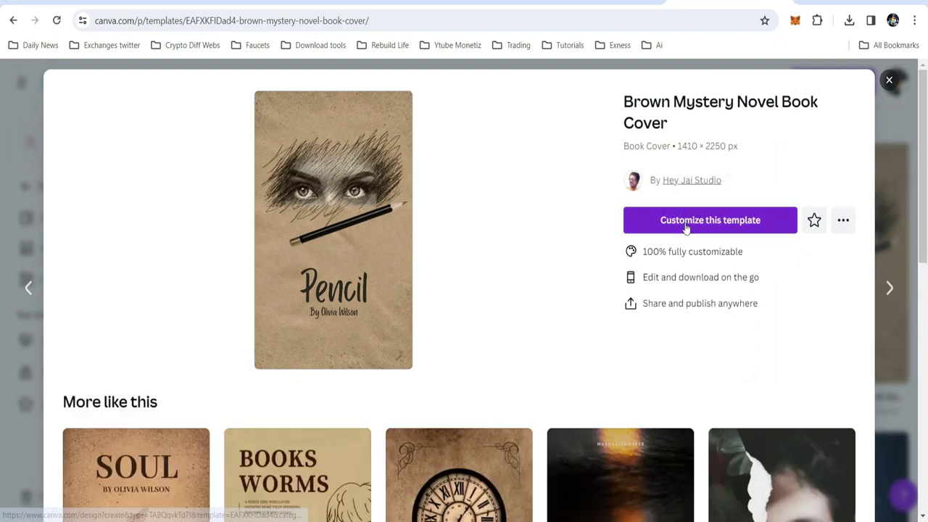
left_click(686, 226)
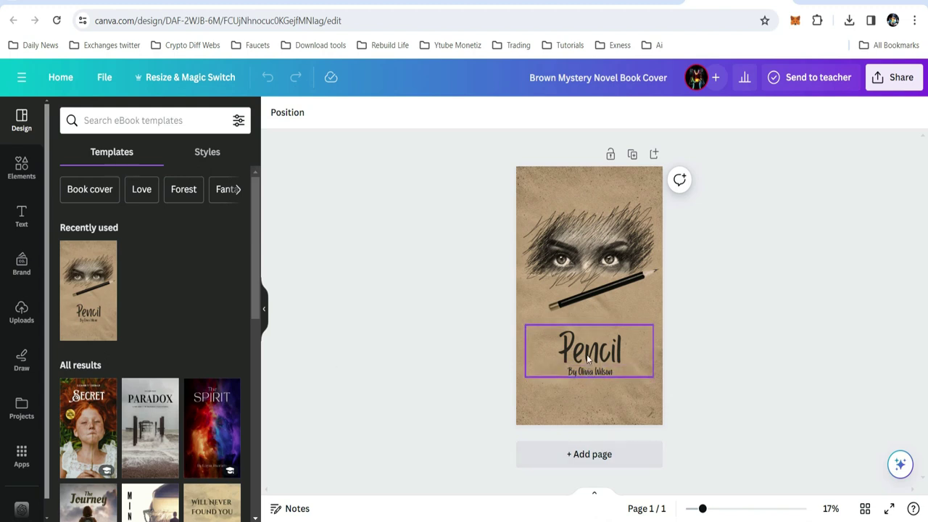
Select the black pencil photo on the cover and search the design elements for "pencil".
left_click(591, 299)
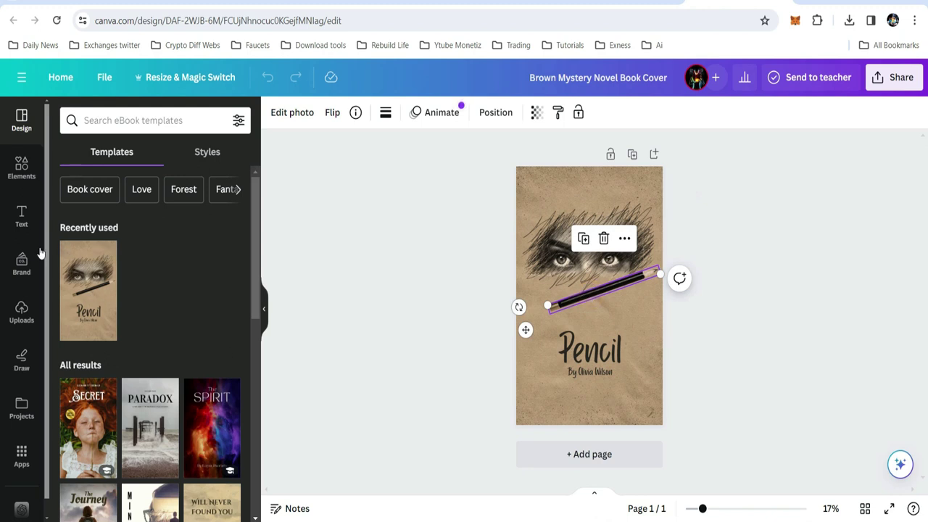
left_click(20, 169)
left_click(87, 120)
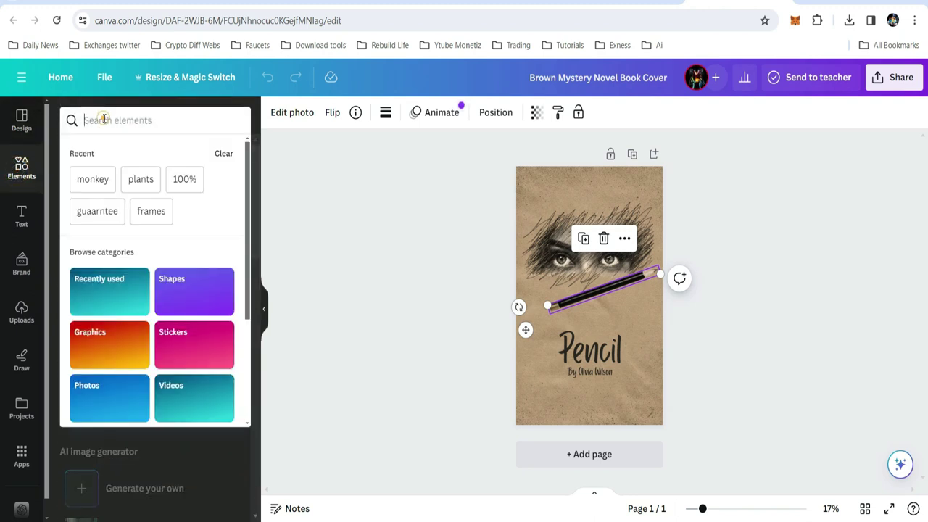
type("penci")
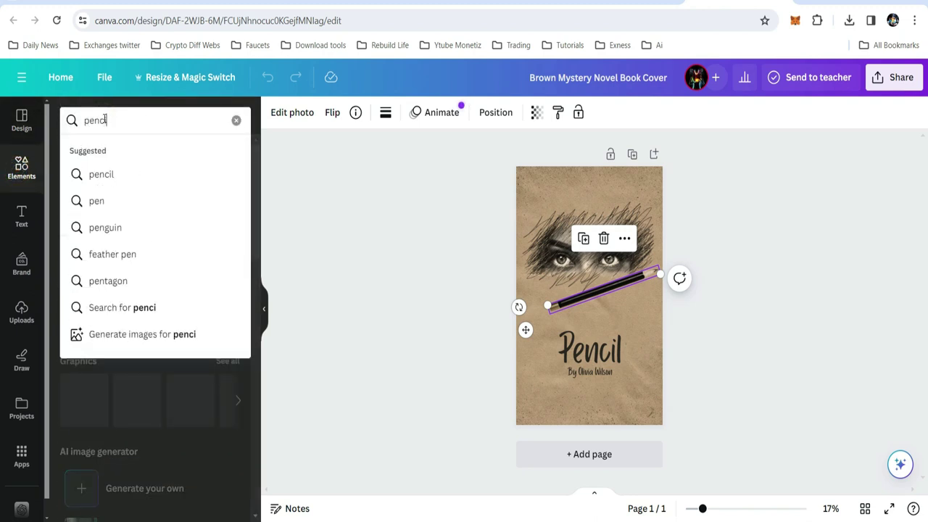
type("l")
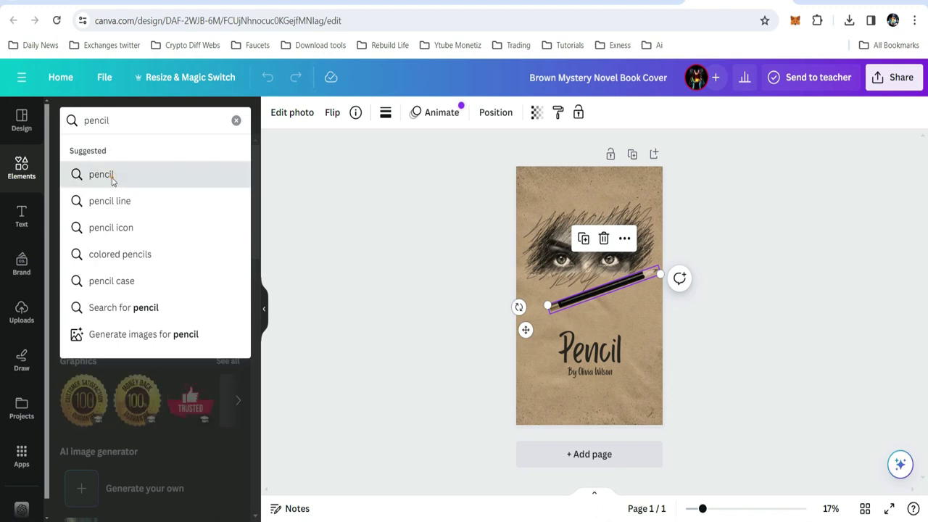
left_click(111, 176)
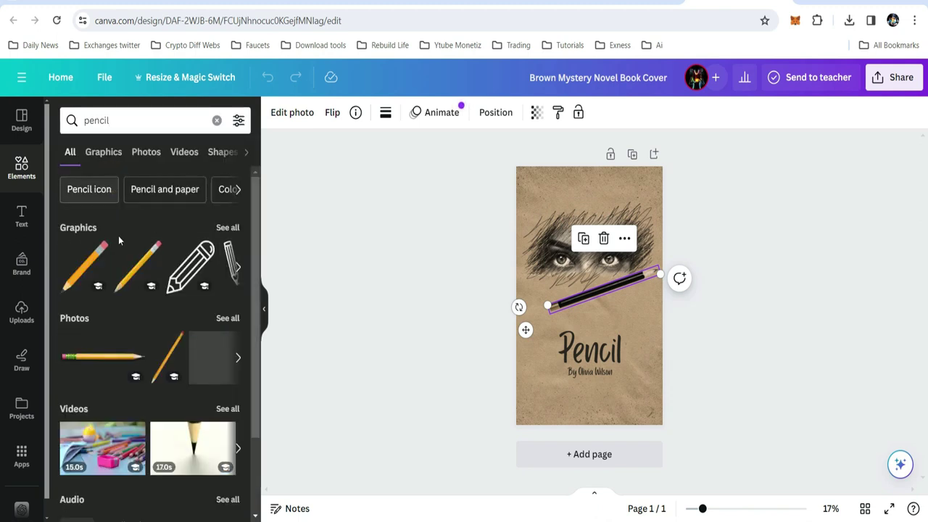
Replace the black pencil photo on the cover with the thick-outlined yellow pencil graphic from the search results.
left_click(621, 299)
left_click(613, 282)
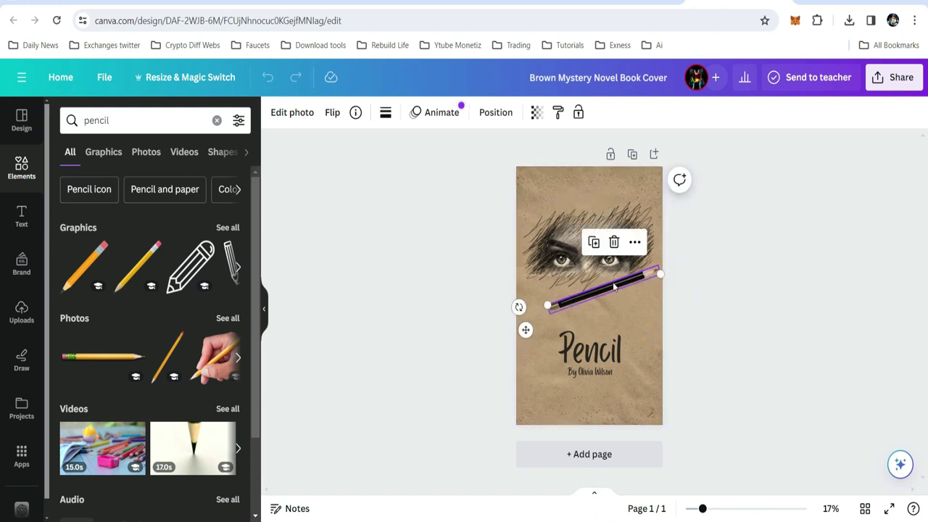
key("Delete")
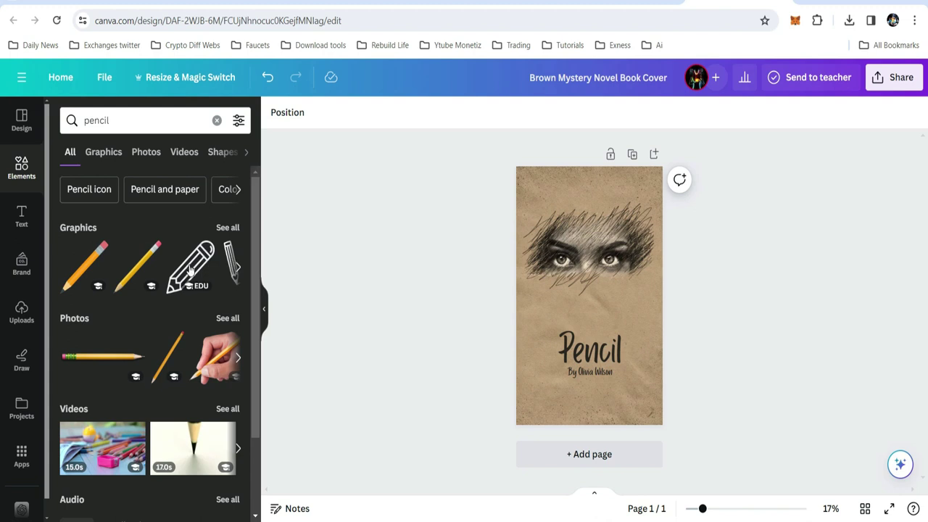
left_click(237, 267)
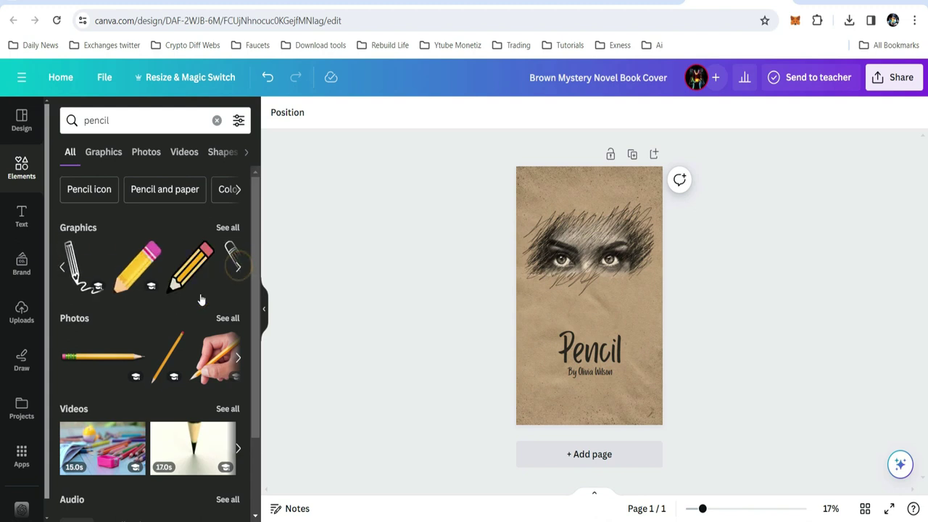
left_click(191, 262)
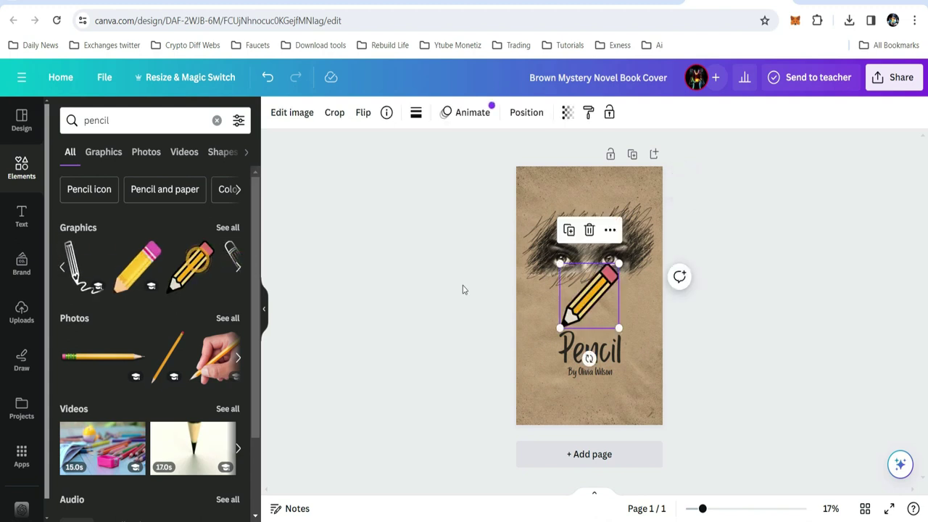
Rotate the yellow pencil graphic to point down to the right, shrink it and place it between the eyes and the title.
mouse_move(588, 358)
left_mouse_down()
mouse_move(641, 330)
mouse_move(609, 268)
mouse_move(638, 277)
mouse_move(608, 269)
left_mouse_up()
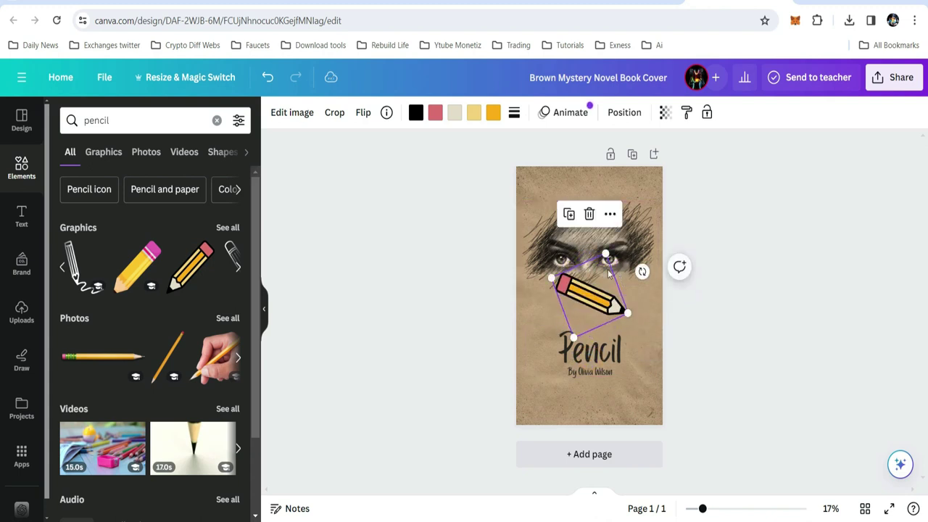
mouse_move(574, 341)
left_mouse_down()
mouse_move(588, 328)
mouse_move(599, 289)
mouse_move(592, 313)
left_mouse_up()
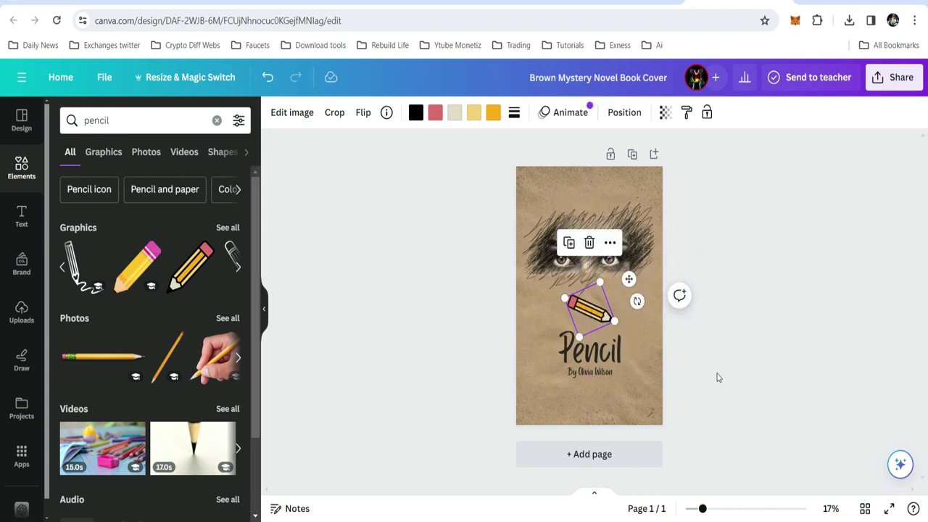
left_click(732, 395)
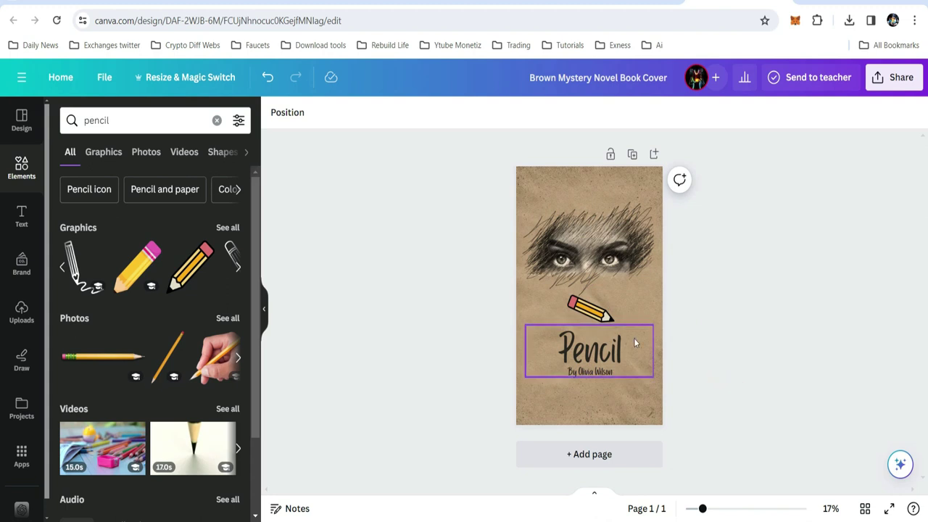
left_click_drag(593, 321, 603, 321)
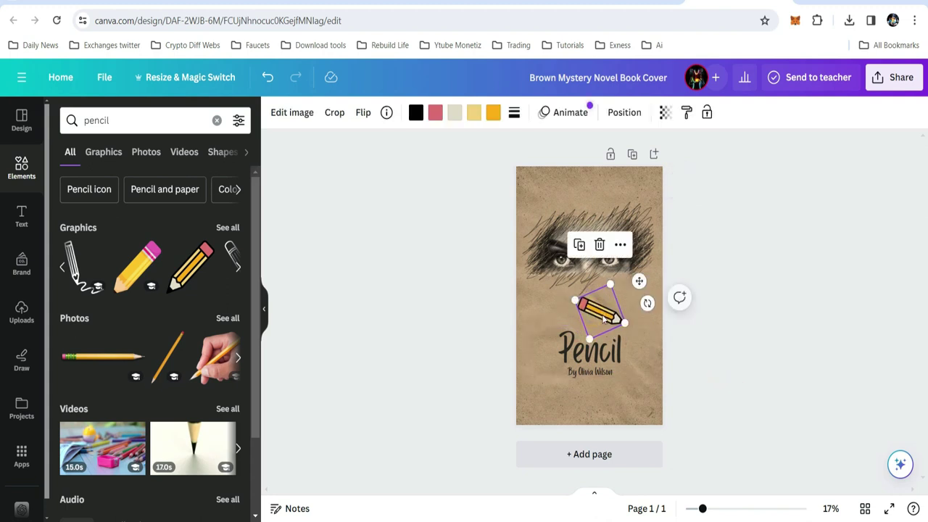
left_click(702, 388)
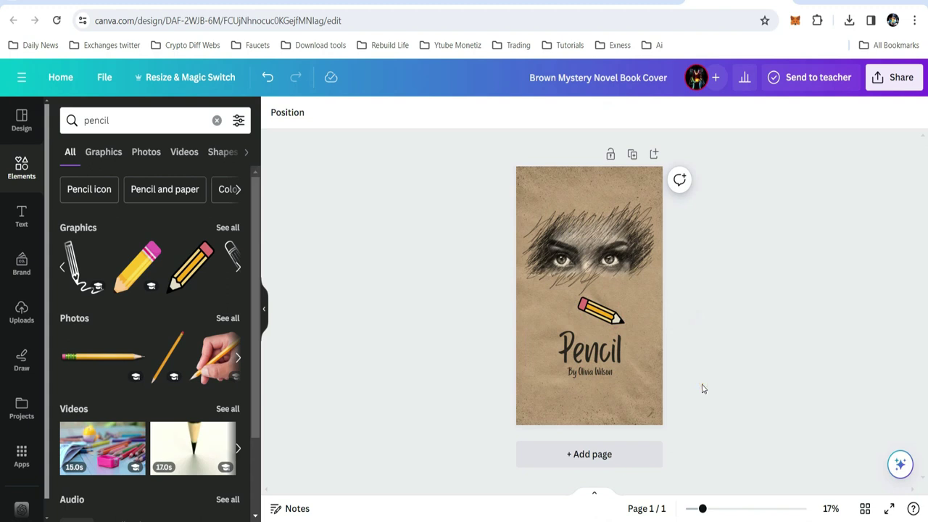
Replace the cover title "Pencil" with "life".
left_click(592, 360)
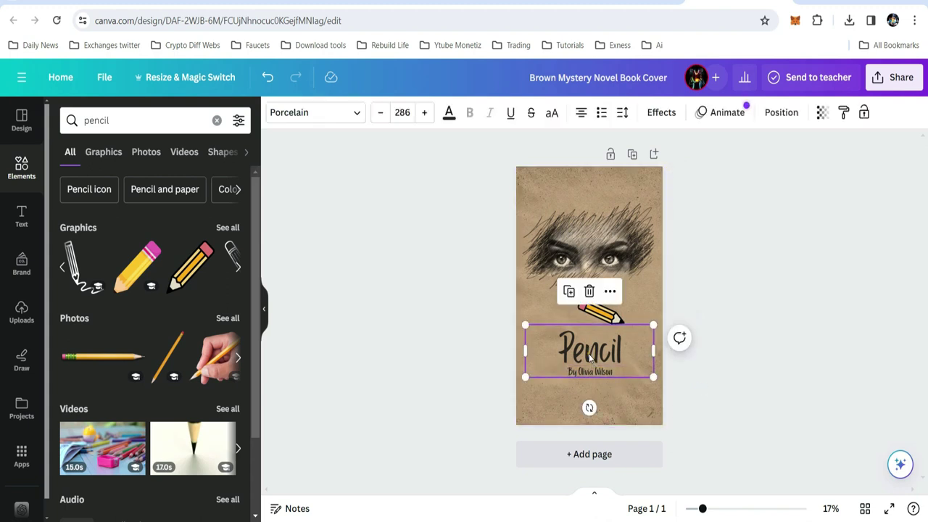
double_click(590, 357)
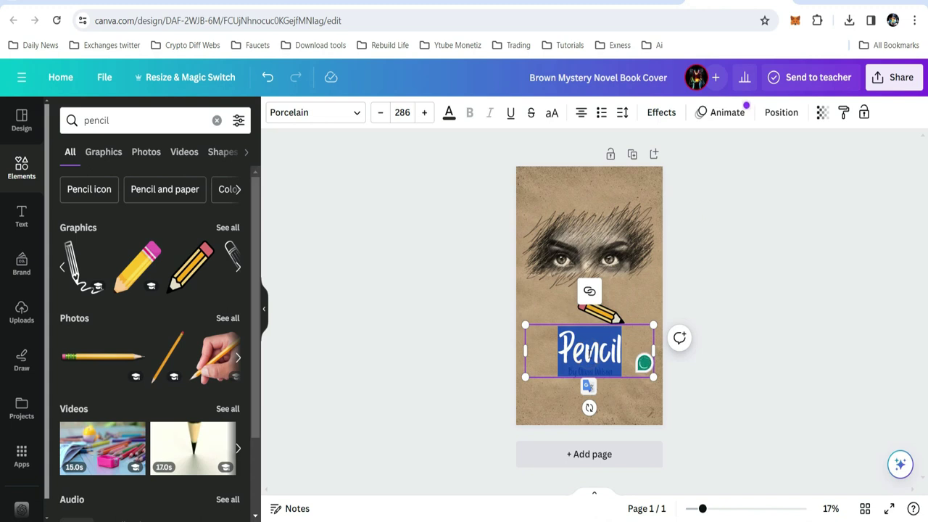
type("life")
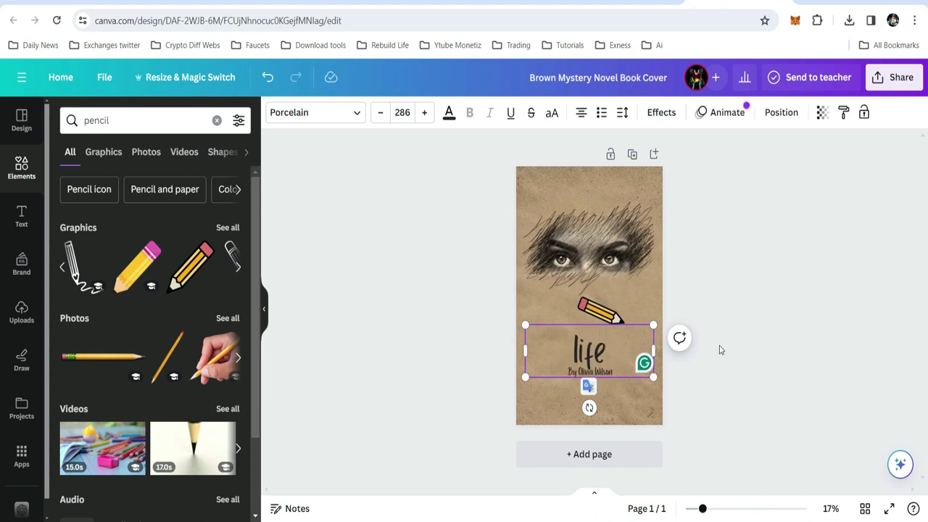
left_click(744, 327)
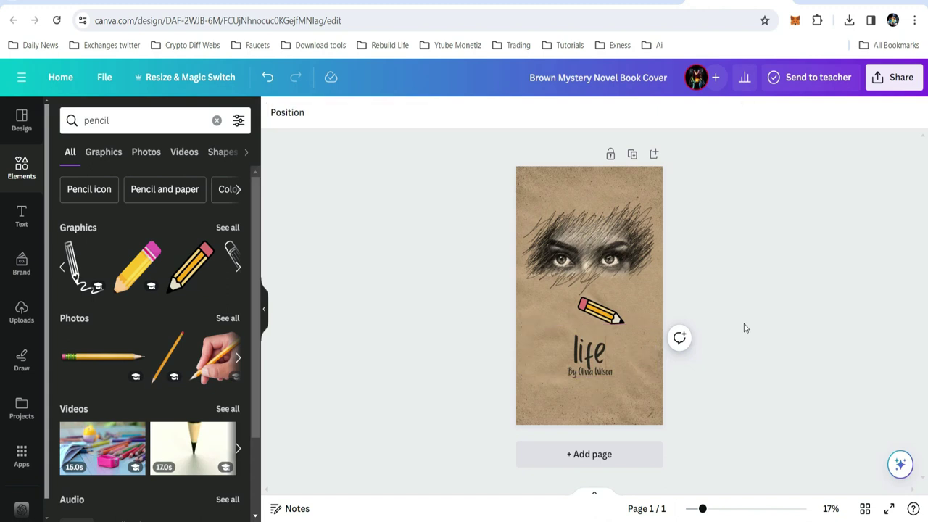
Search the design elements for "paper".
left_click(124, 116)
key("BackSpace")
key("BackSpace")
key("BackSpace")
key("BackSpace")
key("BackSpace")
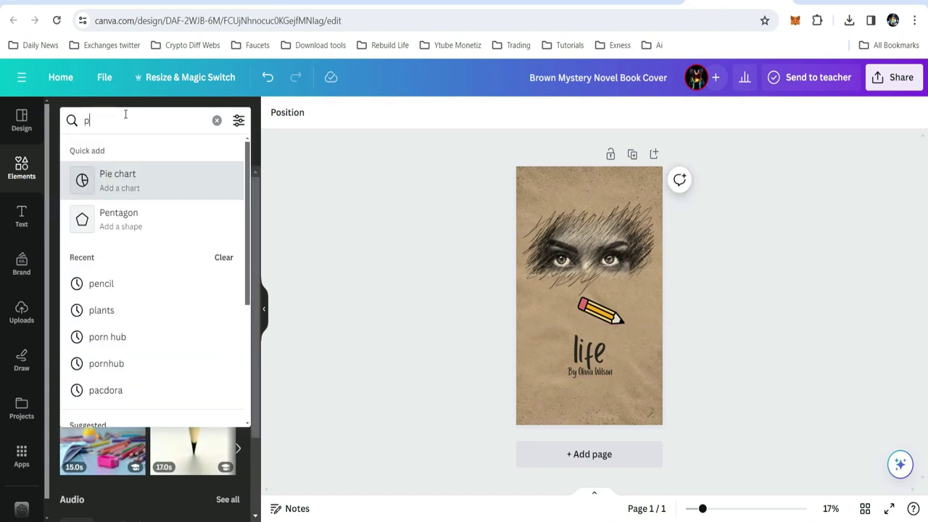
type("aper")
key("Return")
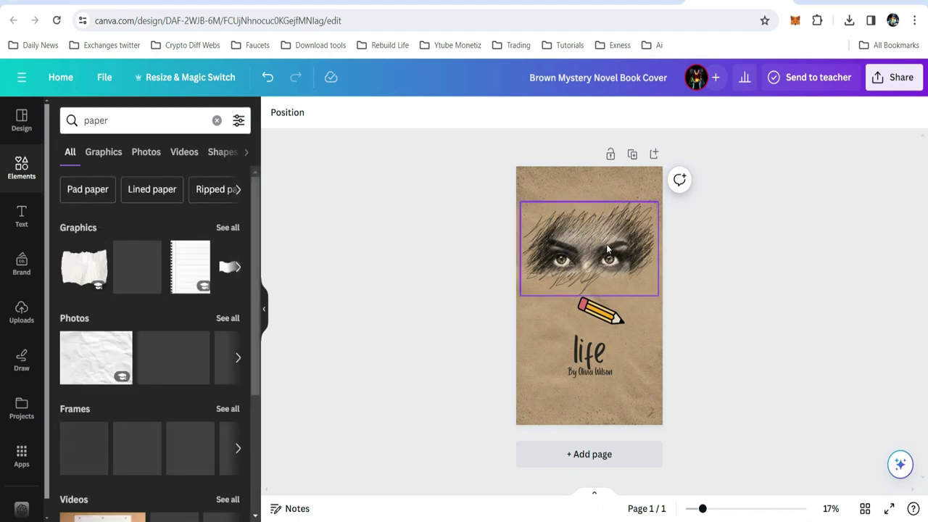
Add the torn beige paper graphic to the cover, shrink it and place it in the cover's lower right corner.
left_click(238, 269)
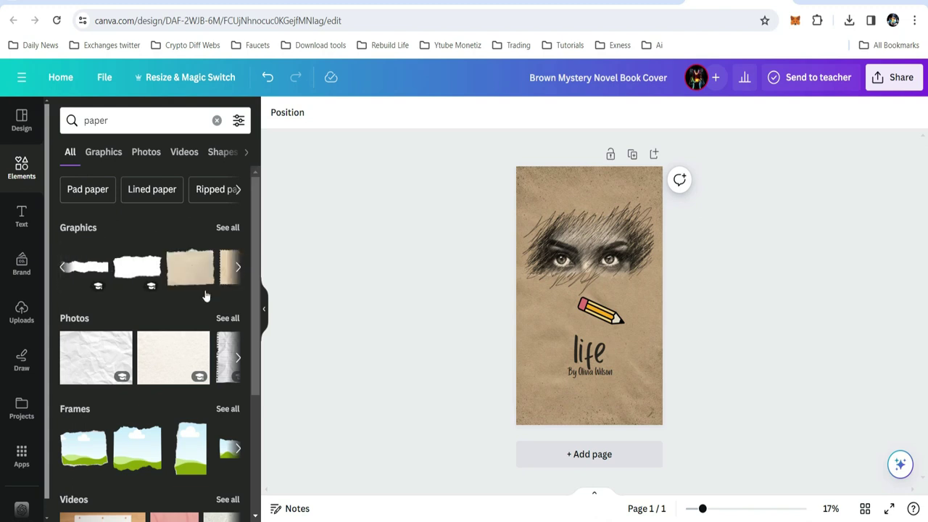
left_click(191, 269)
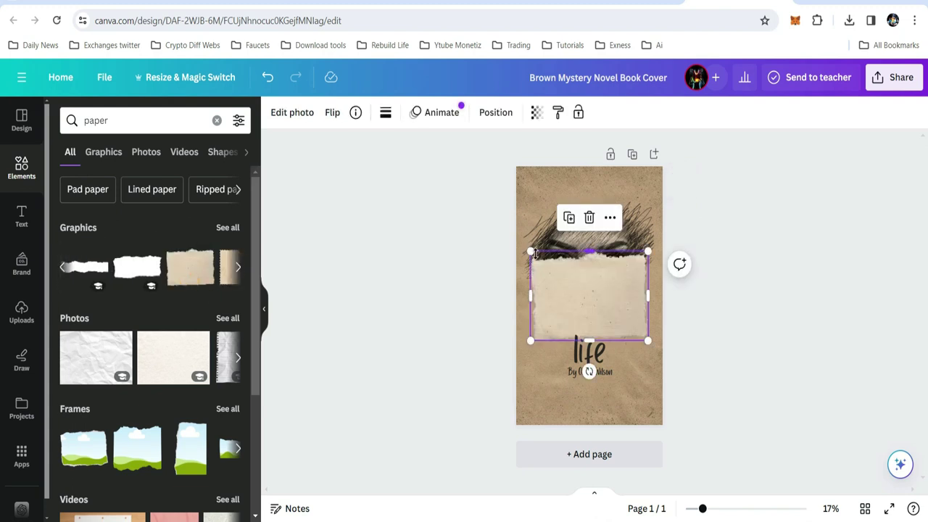
left_click_drag(531, 252, 594, 299)
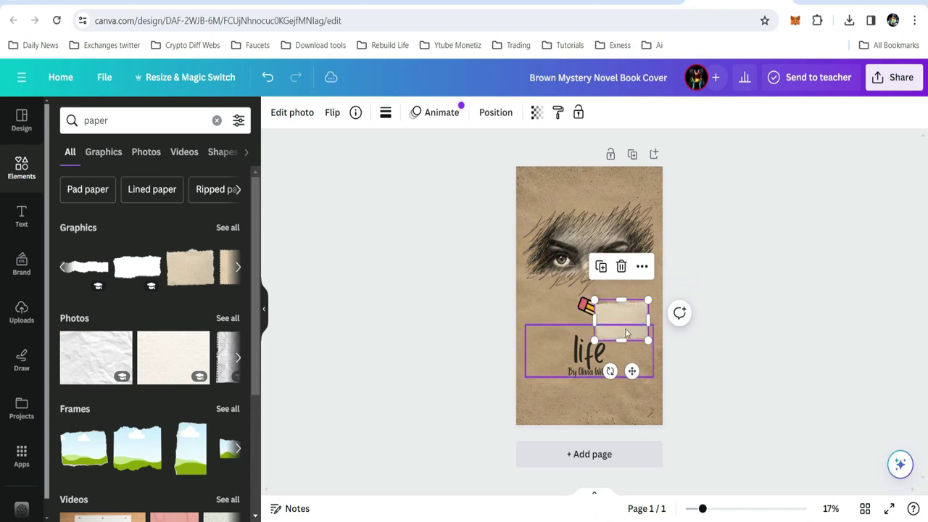
left_click_drag(631, 327, 643, 401)
left_click(718, 382)
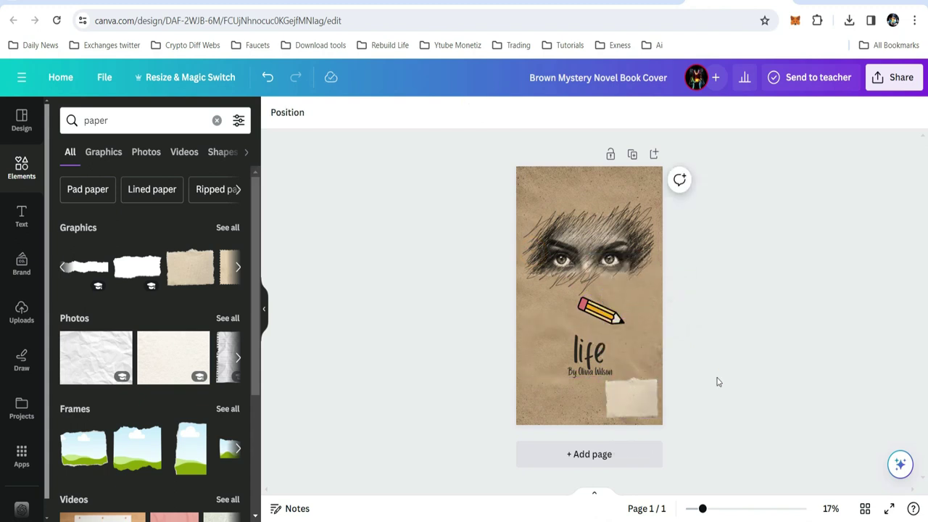
Place a duplicate of the "life" title on the torn paper graphic.
left_click(595, 371)
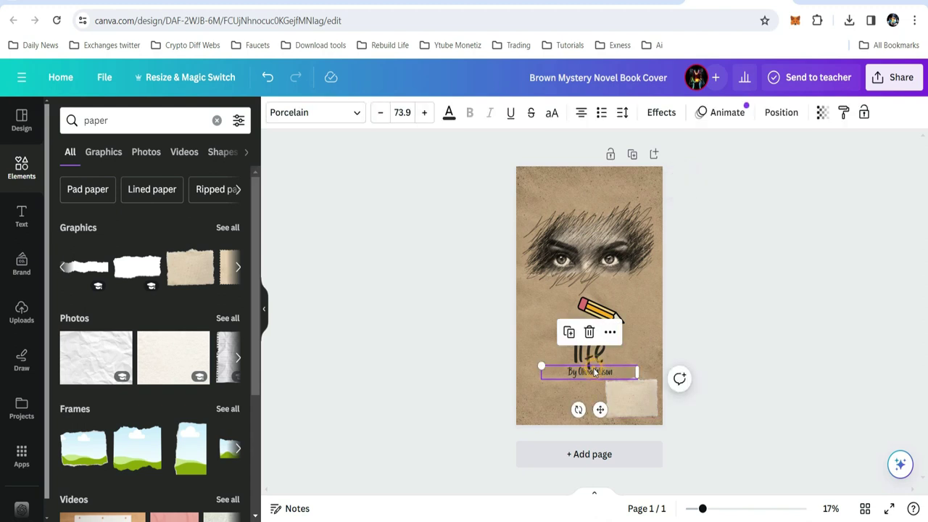
left_click(585, 355)
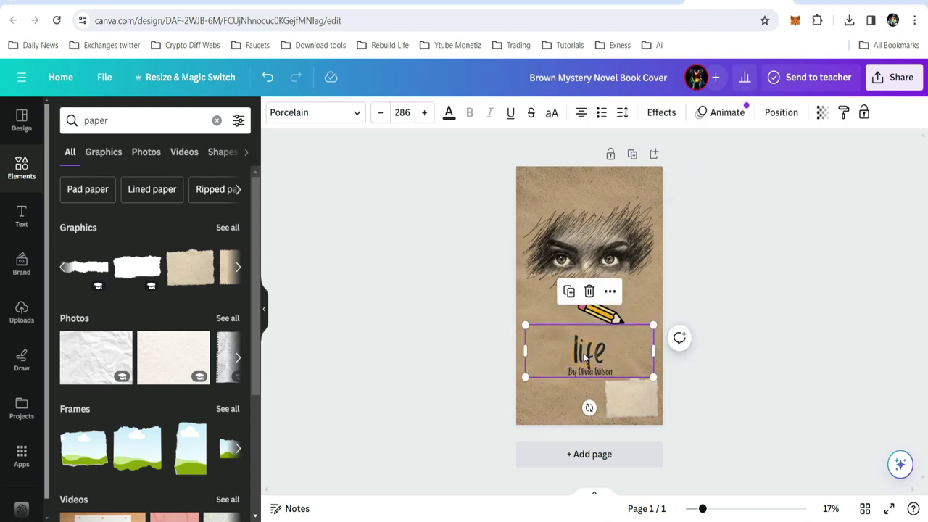
left_click_drag(585, 357, 632, 398)
key("ctrl+d")
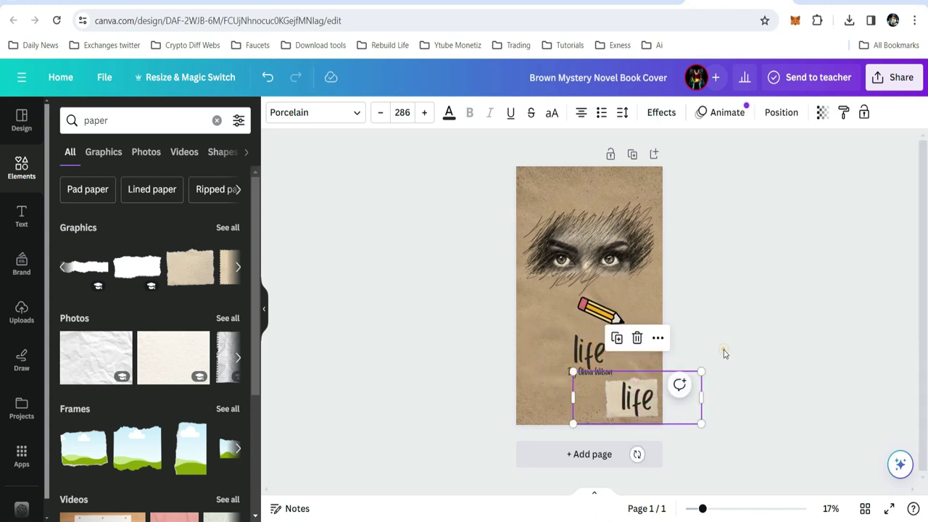
left_click(724, 353)
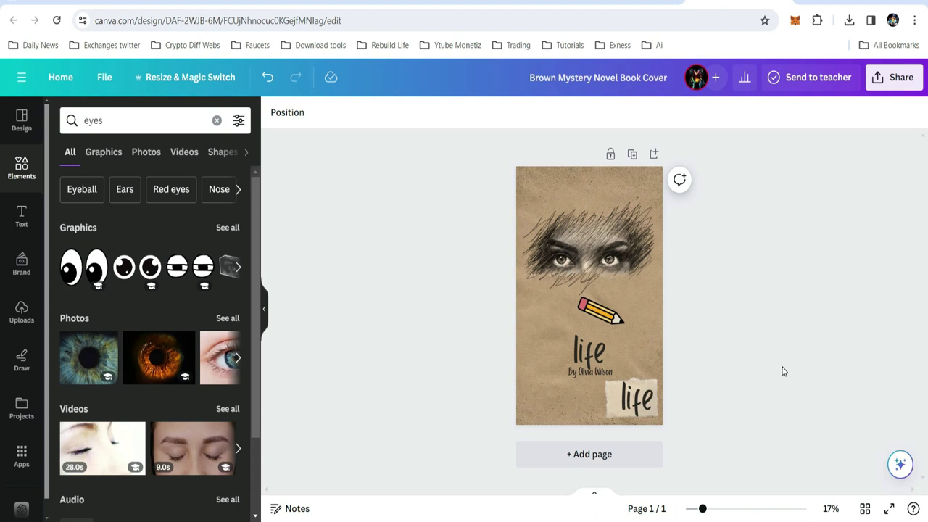
Undo all edits back to the original template with the black pencil photo and the "Pencil" title.
key("ctrl+z")
key("ctrl+z")
key("ctrl+z")
key("ctrl+z")
key("ctrl+z")
key("ctrl+z")
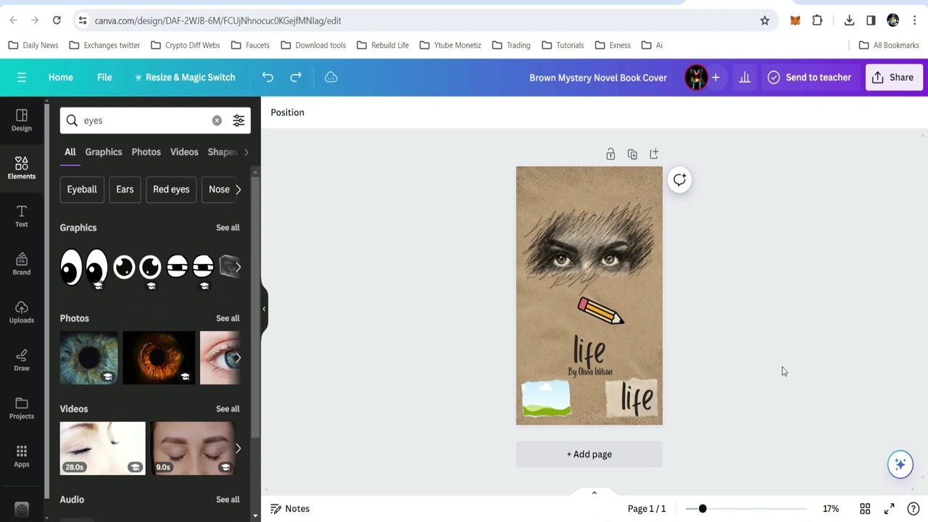
key("ctrl+z")
key("ctrl+z")
key("ctrl+z")
key("ctrl+z")
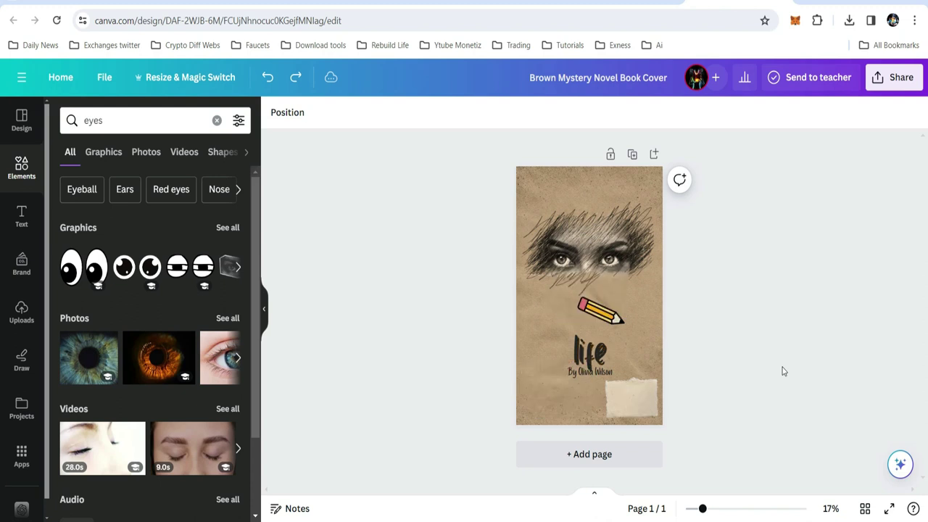
key("ctrl+z")
key("ctrl+z")
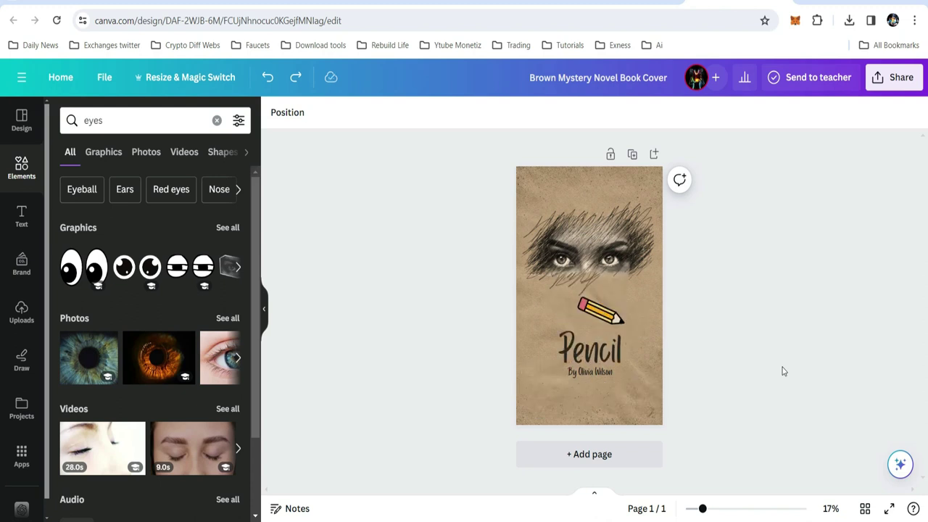
key("ctrl+z")
key("ctrl+z")
key("ctrl+z")
key("ctrl+z")
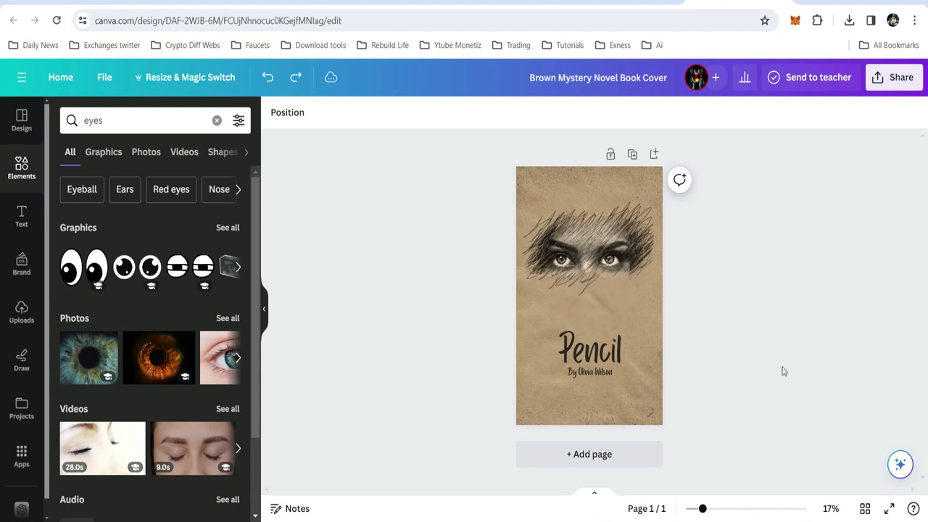
key("ctrl+z")
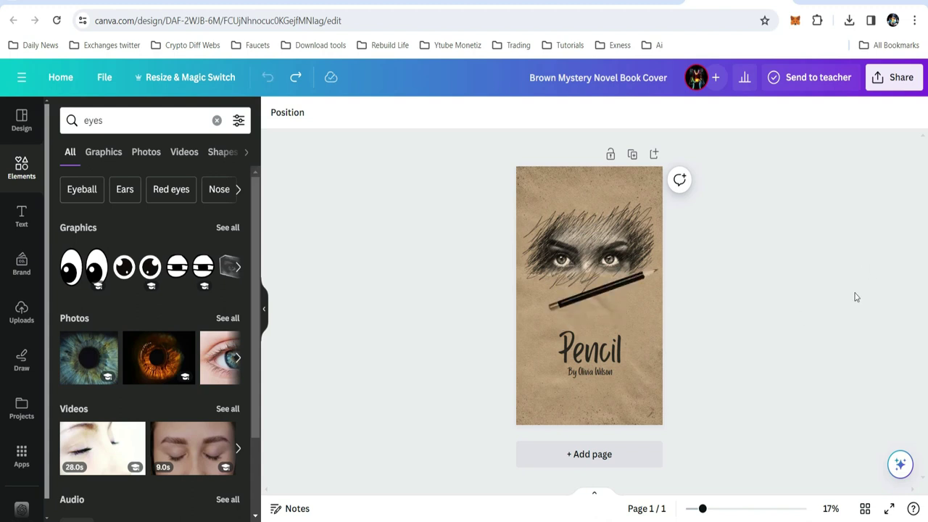
Move the black pencil photo slightly down toward the title and change the title text to "my life".
left_click(598, 292)
left_click_drag(599, 293, 596, 304)
left_click(593, 349)
left_click(593, 348)
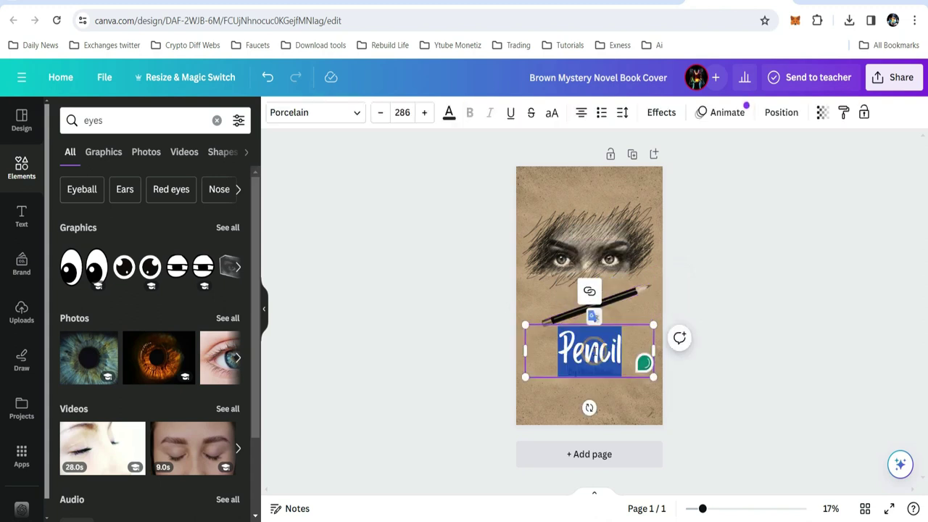
type("life")
type("my")
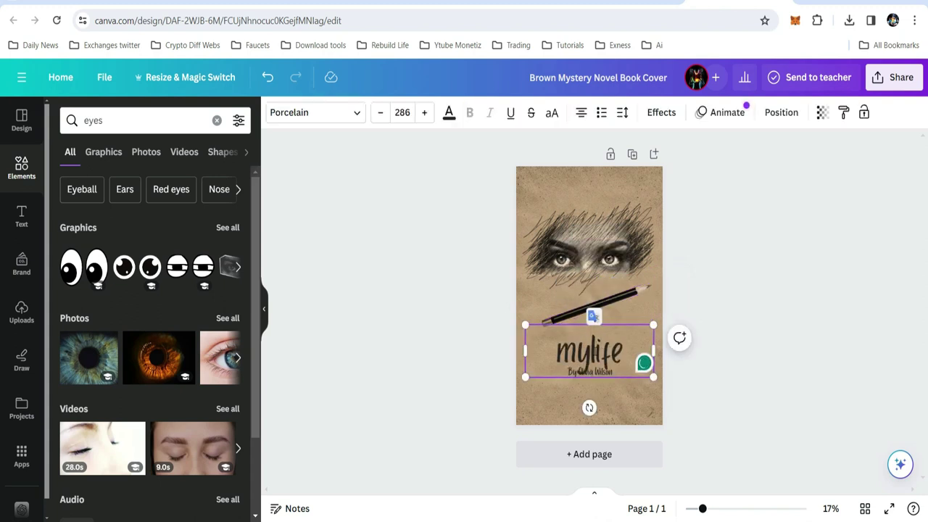
left_click(773, 315)
Move the "my life" title slightly up, away from the author line.
left_click(609, 355)
left_click_drag(609, 355, 613, 347)
left_click(612, 383)
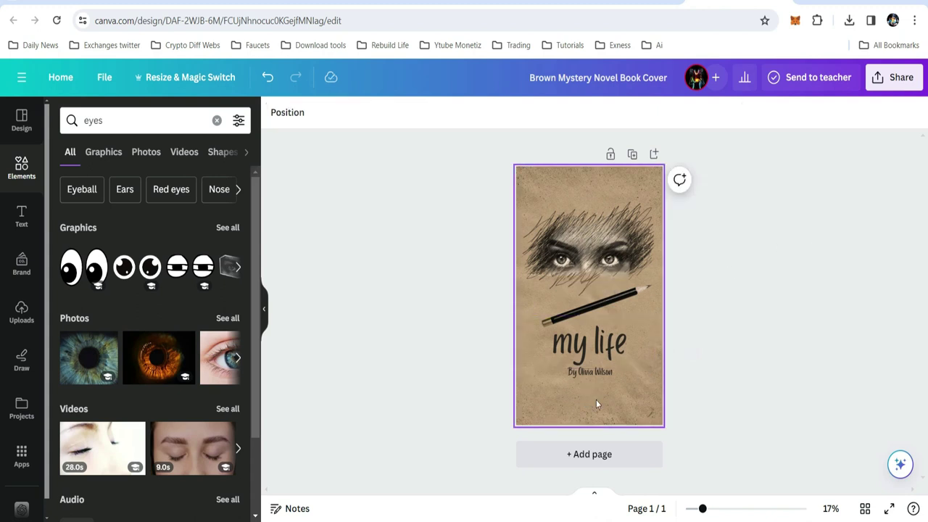
Place a duplicate of the author line at the bottom edge of the cover and change its text to "My life story".
left_click(584, 371)
left_click_drag(586, 374, 584, 412)
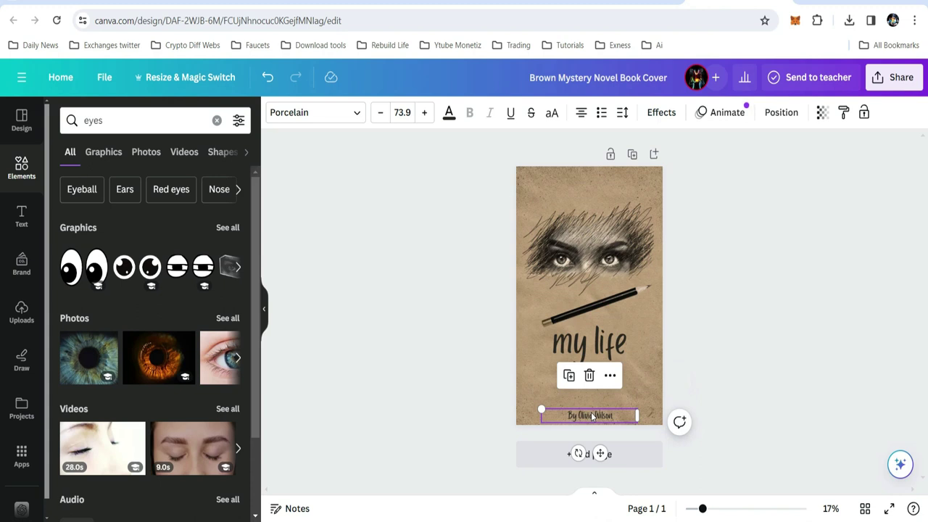
double_click(592, 415)
type("My life story")
left_click(750, 321)
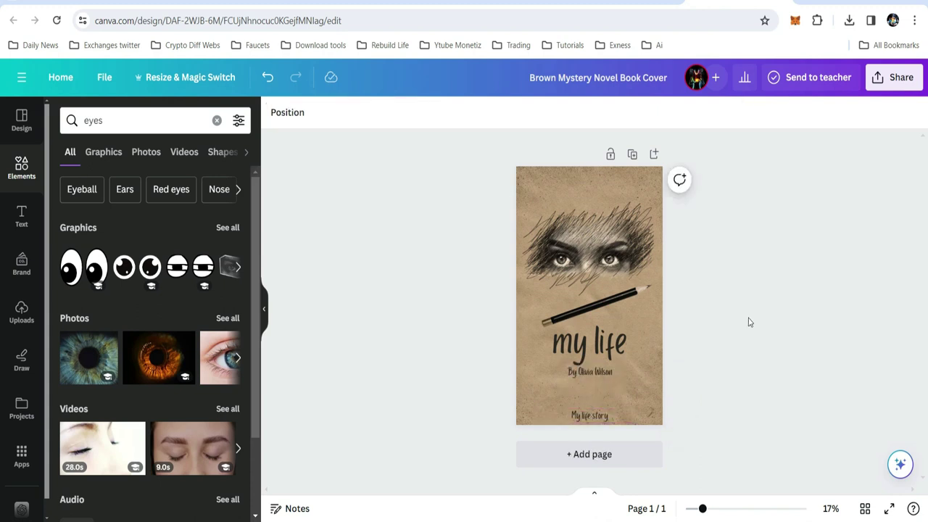
Open the download options for the "my life" book cover to review the file type settings, and close them again.
left_click(896, 77)
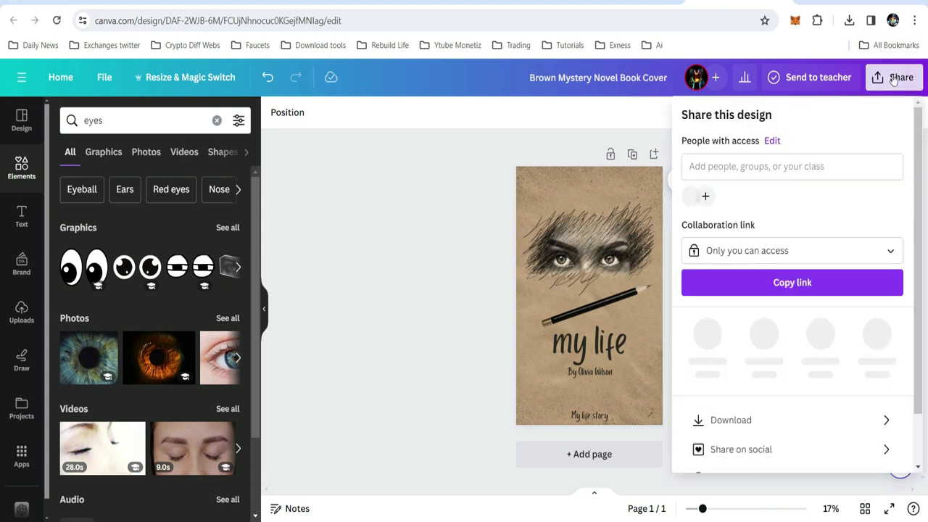
left_click(729, 413)
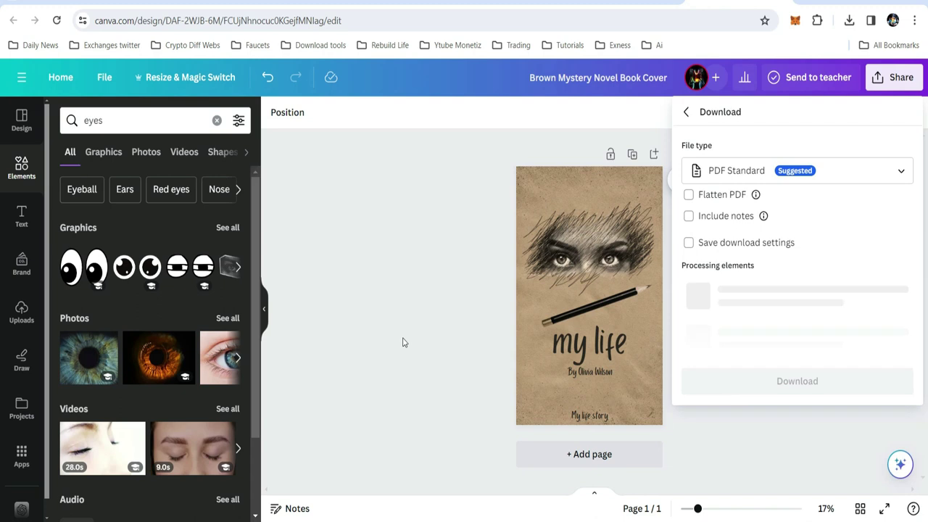
left_click(404, 341)
Switch to the Fiverr results for "logos" and examine the logo design gigs, their review counts and starting prices.
left_click(414, 1)
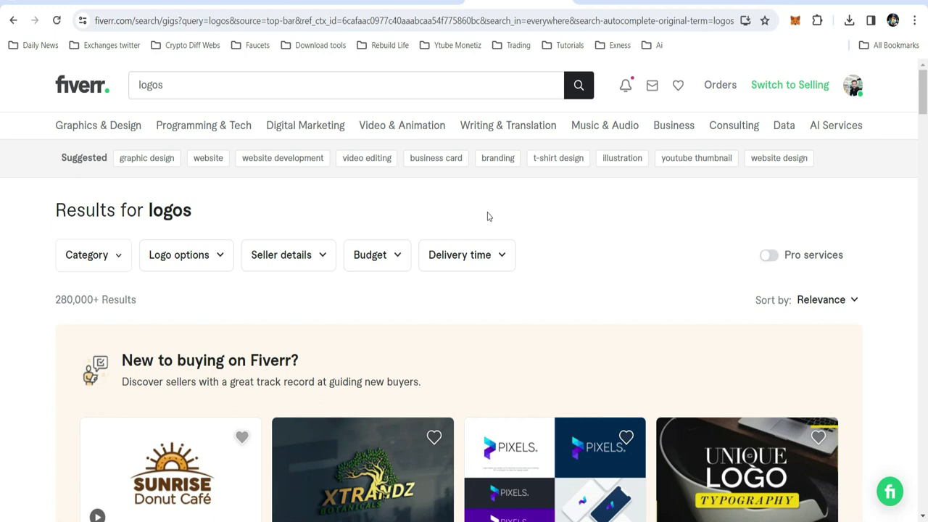
scroll(587, 283, "down", 2)
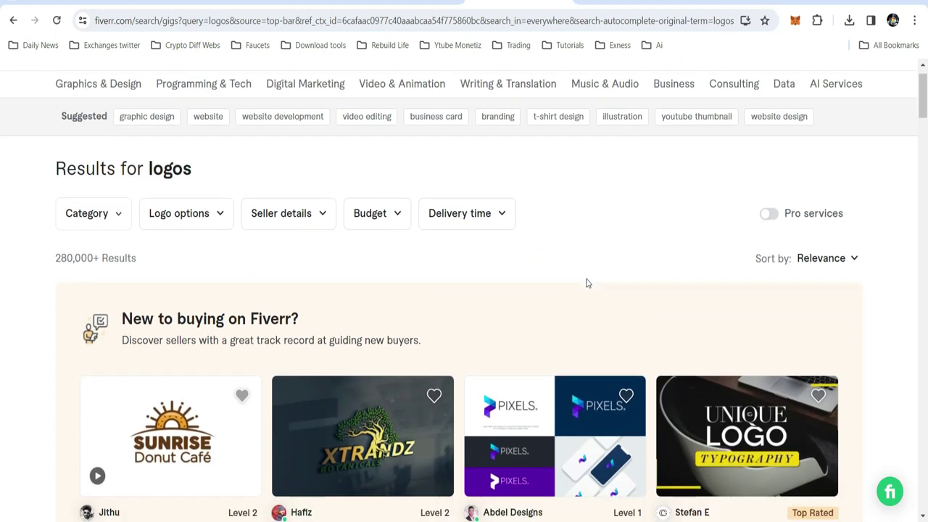
scroll(587, 282, "down", 2)
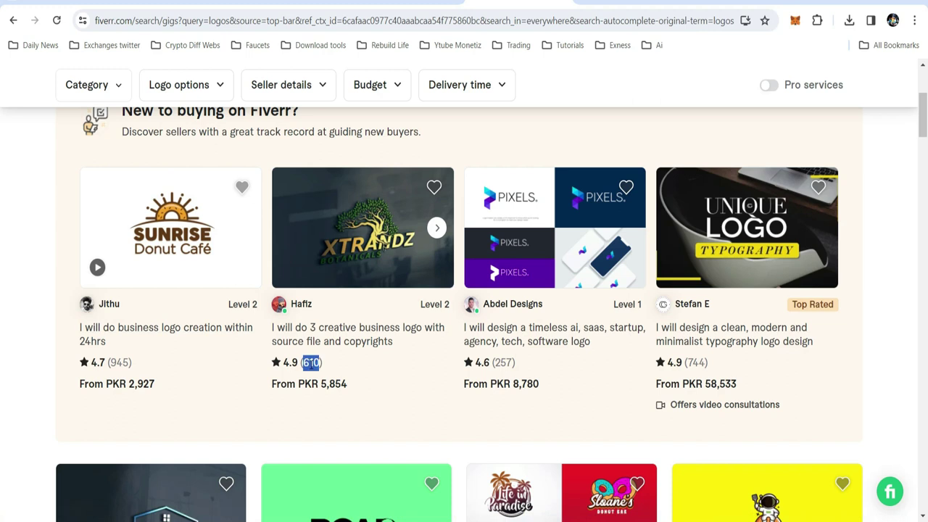
double_click(311, 363)
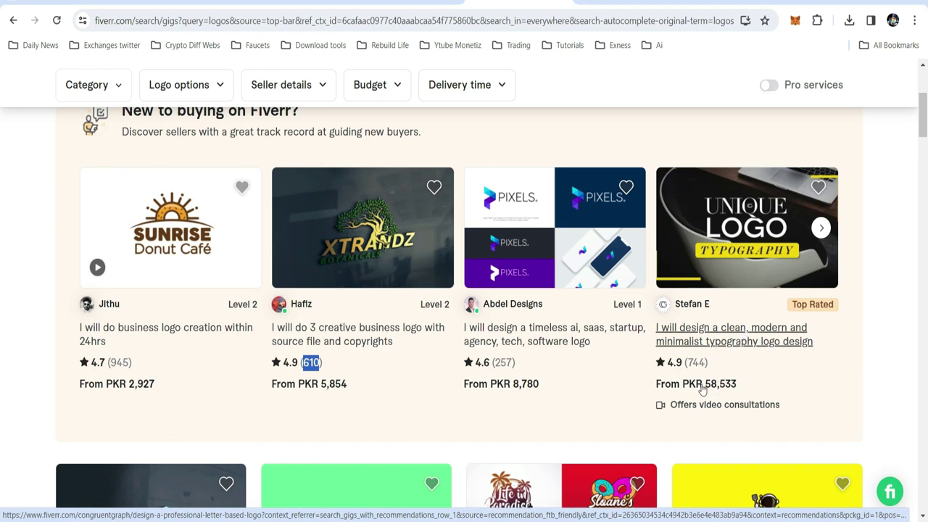
scroll(714, 400, "down", 1)
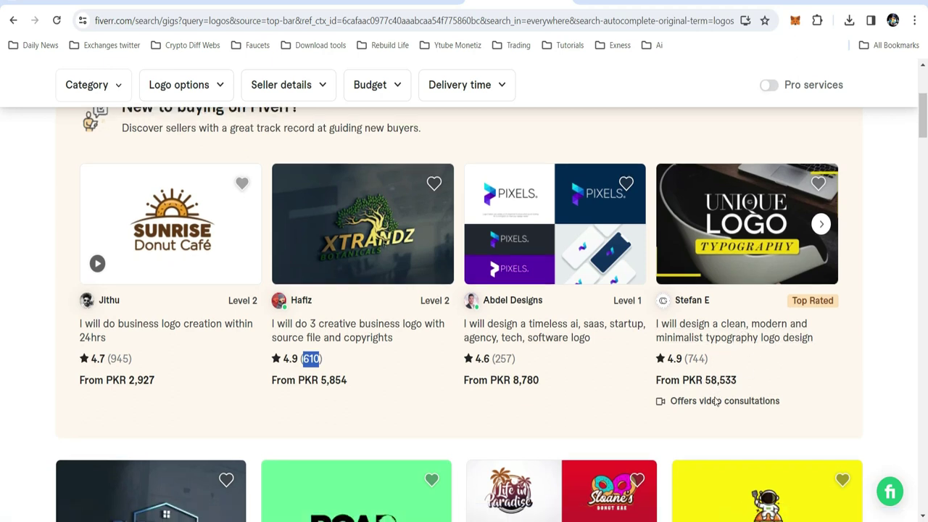
scroll(715, 401, "down", 2)
scroll(715, 403, "down", 1)
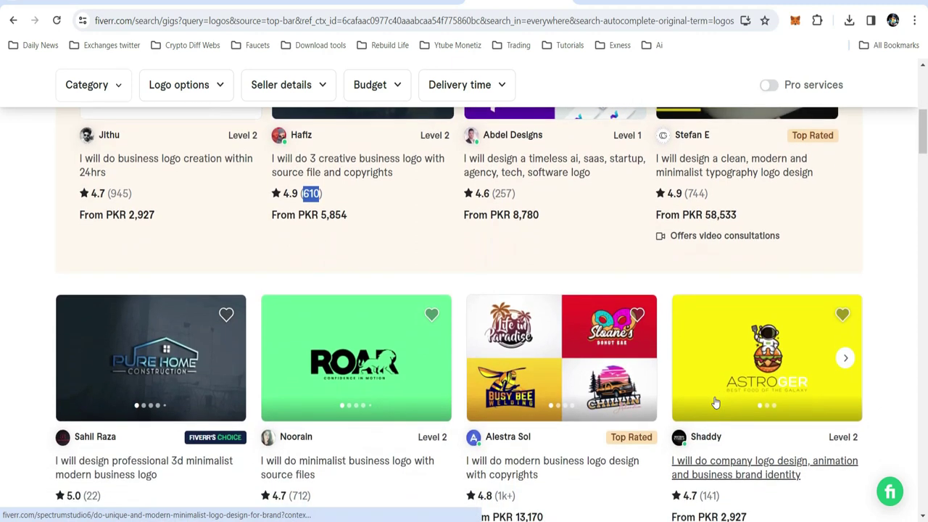
scroll(715, 403, "down", 2)
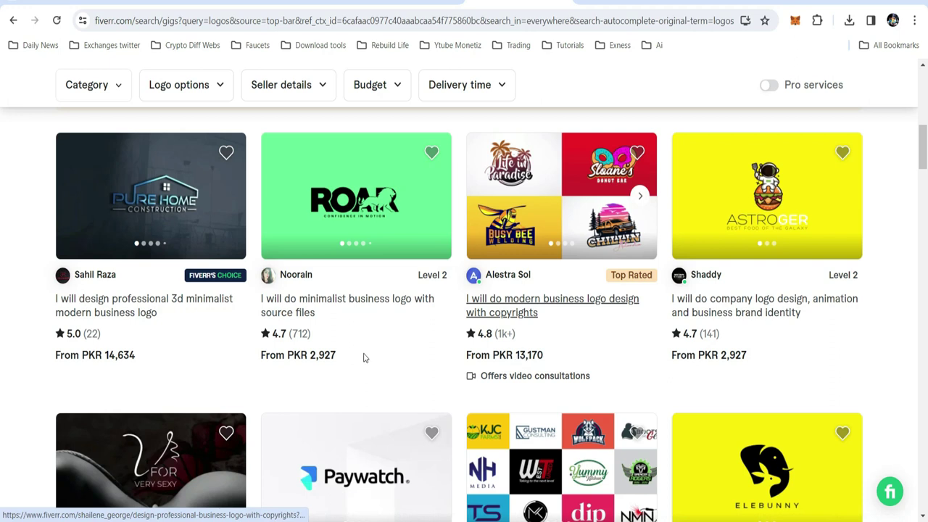
scroll(378, 347, "down", 2)
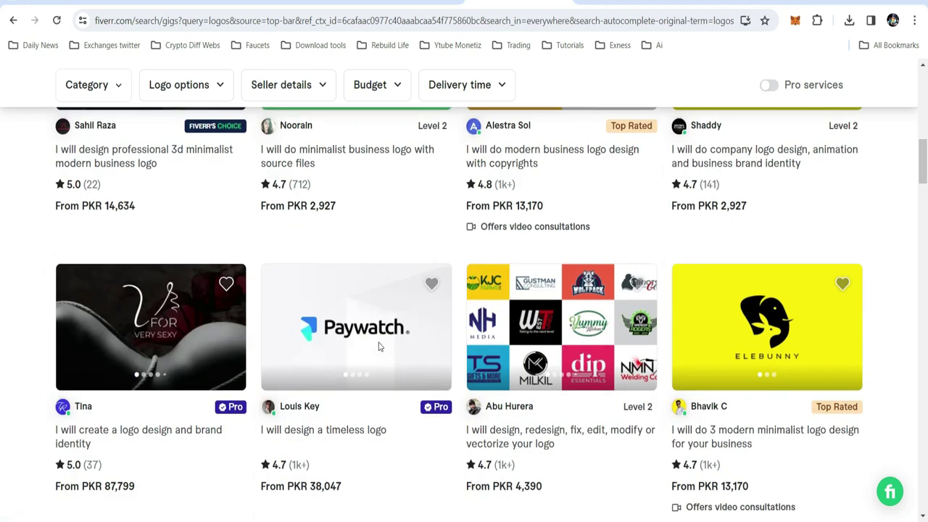
scroll(378, 346, "up", 5)
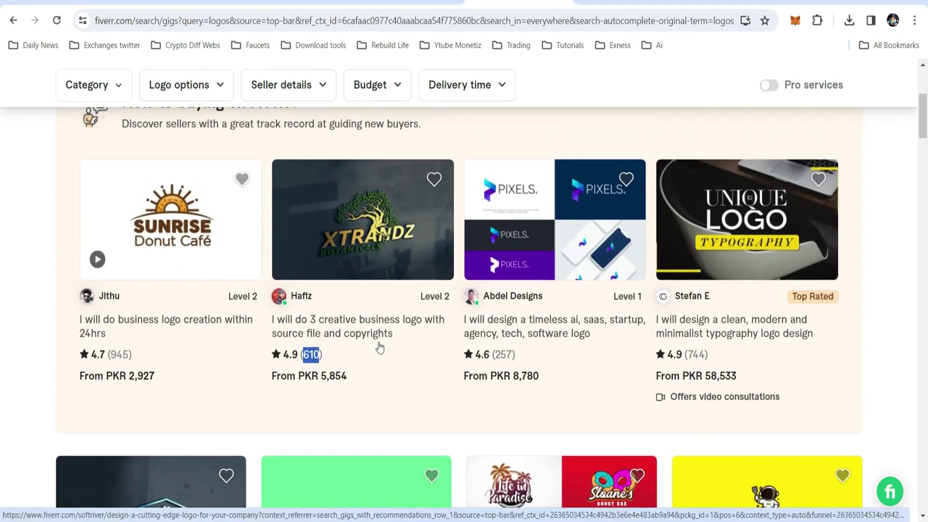
scroll(378, 346, "up", 4)
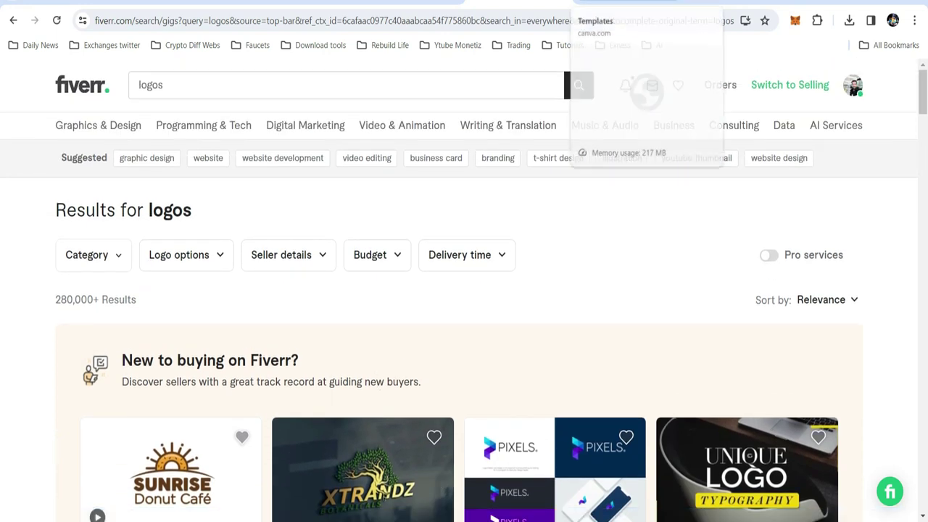
Switch back to the Canva templates page, close the book cover preview and search the templates for "logo".
left_click(777, 2)
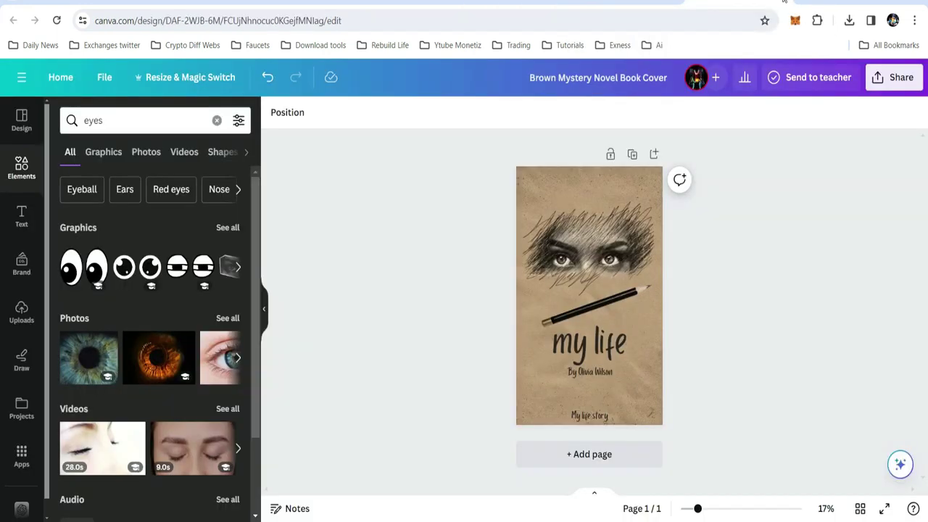
left_click(638, 2)
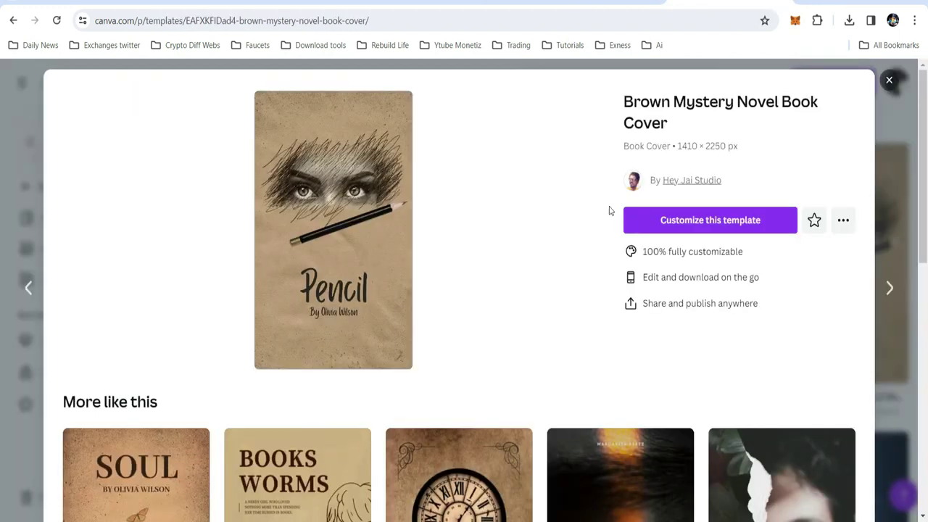
left_click(889, 81)
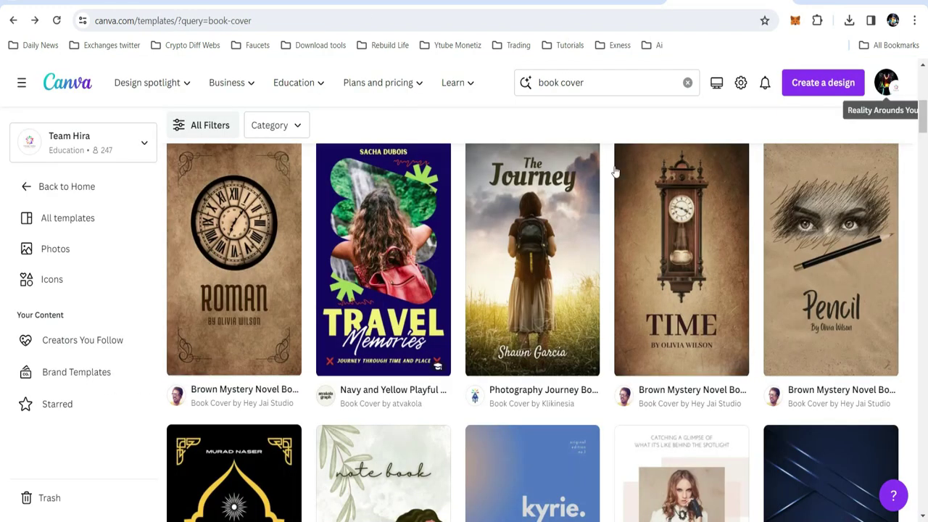
left_click(613, 87)
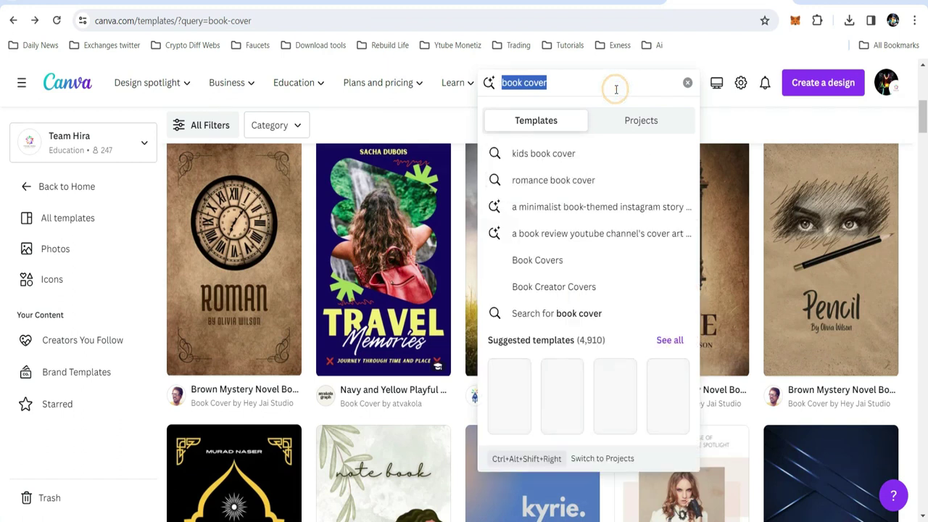
type("logo")
key("Return")
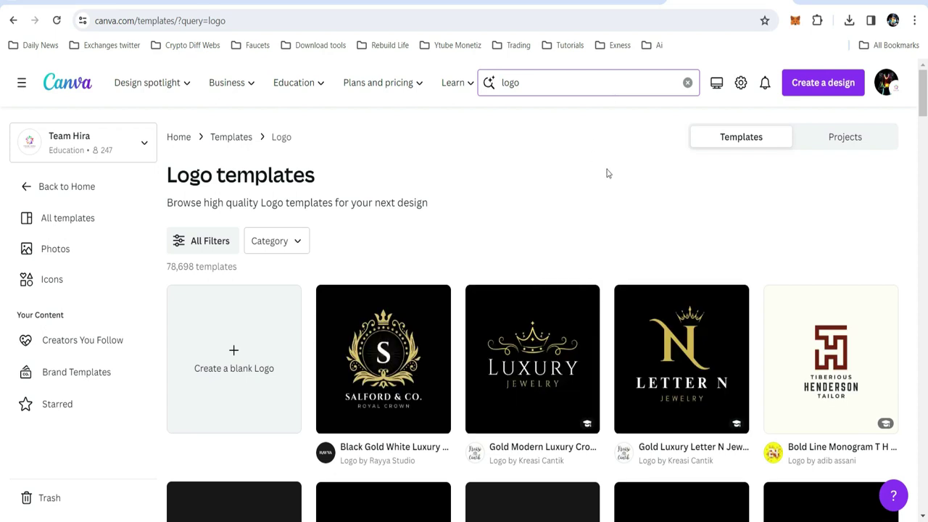
Choose the "Green Brown Illustration Clothes Fashion Logo for Store" template from the logo templates and open it for customizing.
scroll(901, 260, "down", 3)
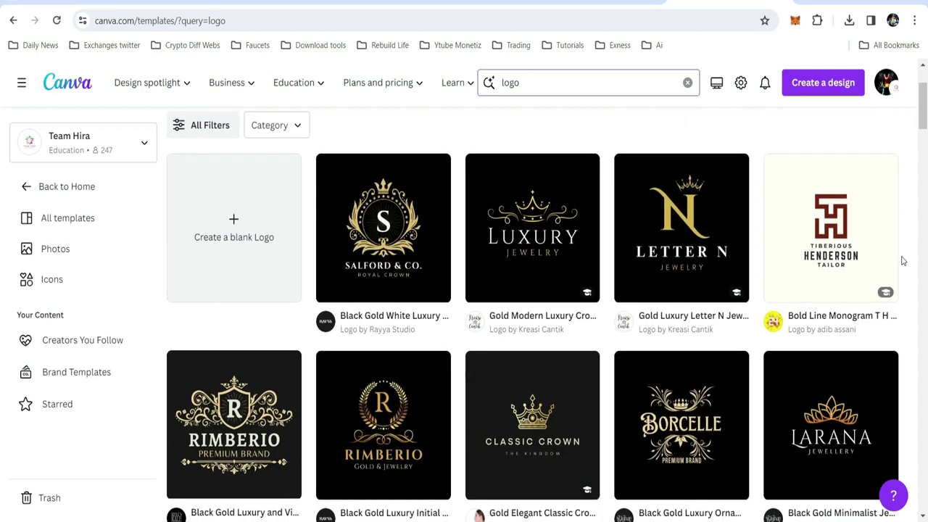
scroll(902, 260, "down", 8)
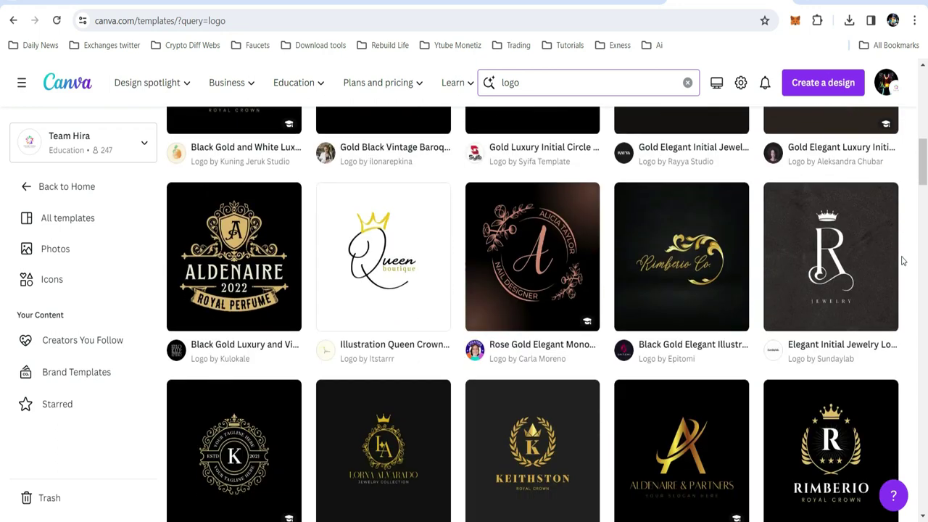
scroll(903, 261, "down", 5)
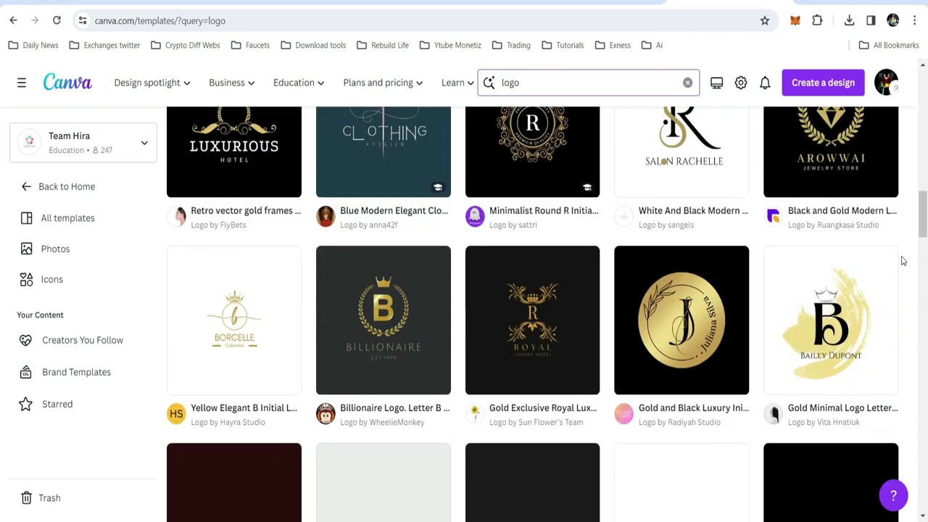
scroll(902, 260, "down", 4)
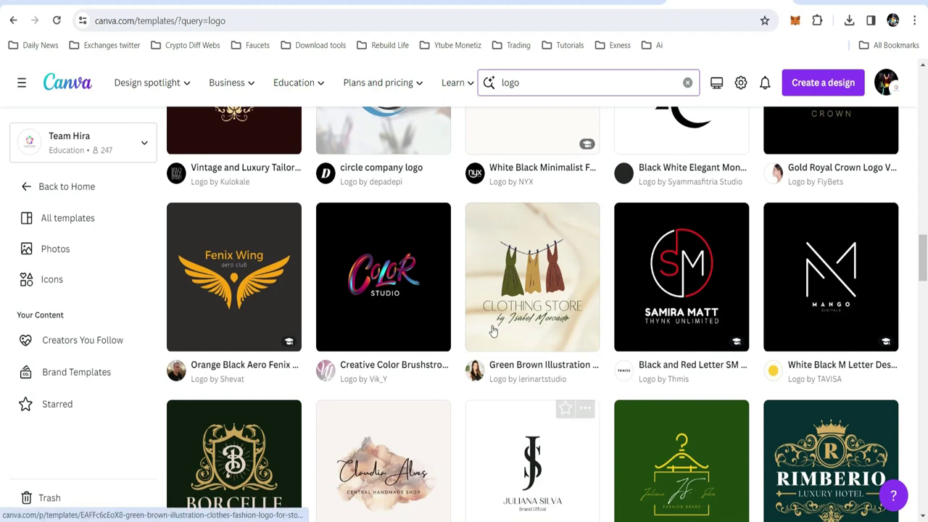
left_click(540, 242)
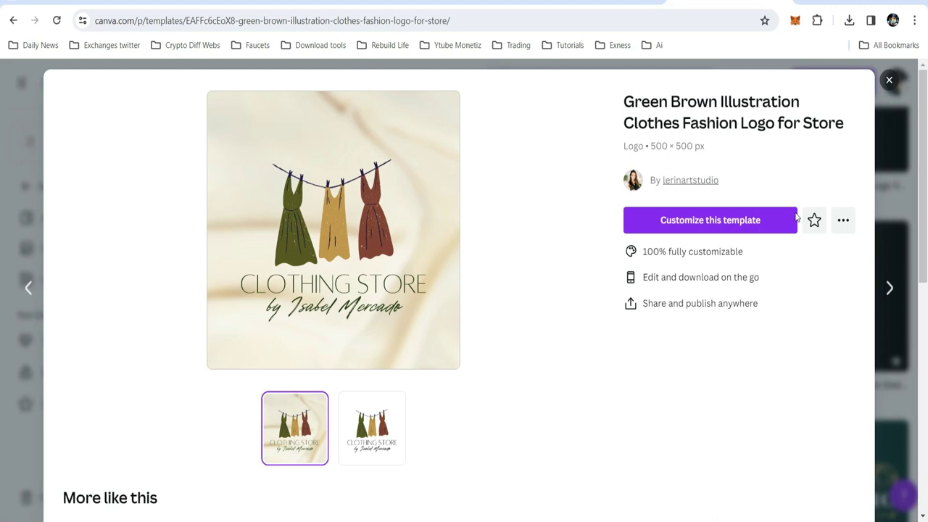
left_click(713, 226)
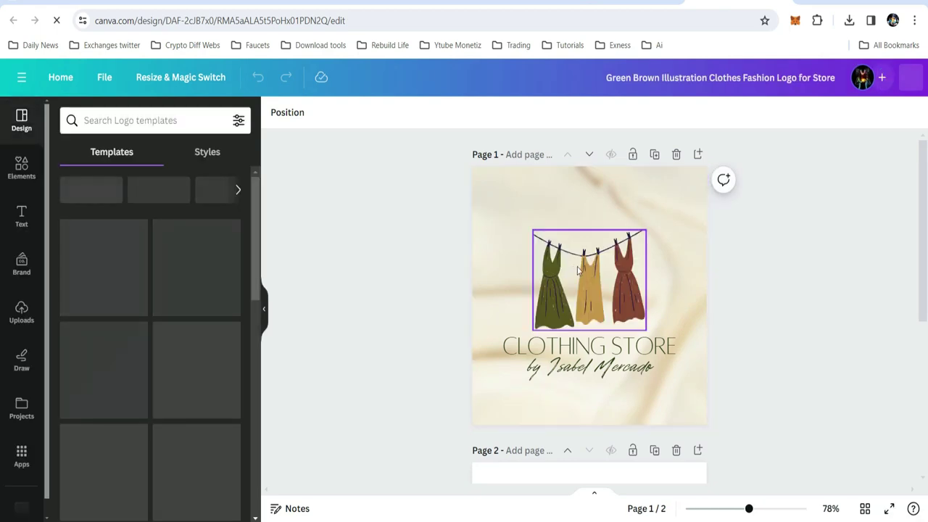
Search the elements for "cloth" and delete the illustration of three hanging dresses from page 1.
left_click(600, 284)
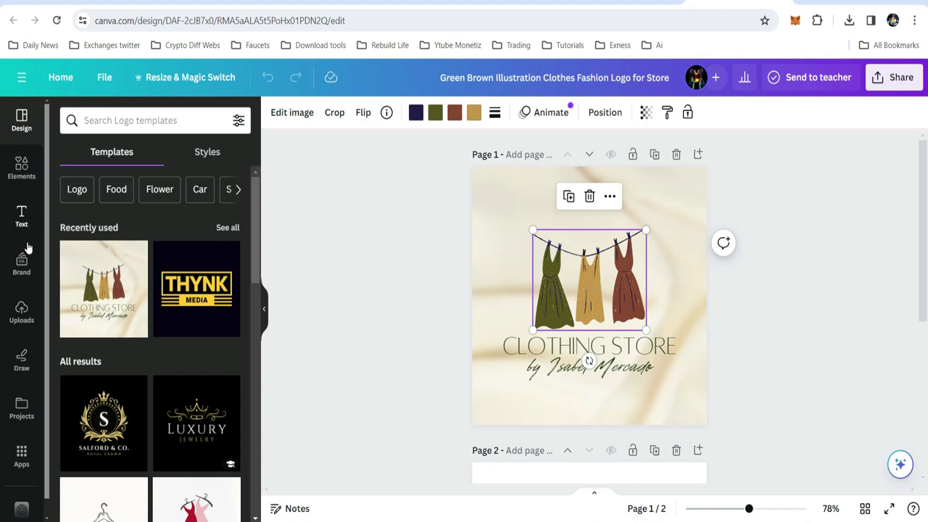
left_click(22, 171)
left_click(122, 120)
type("cloth")
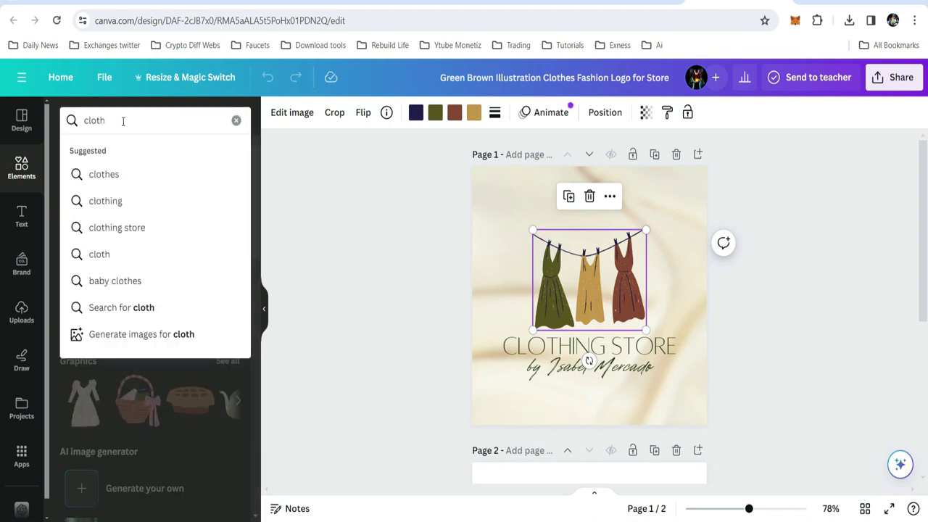
key("Return")
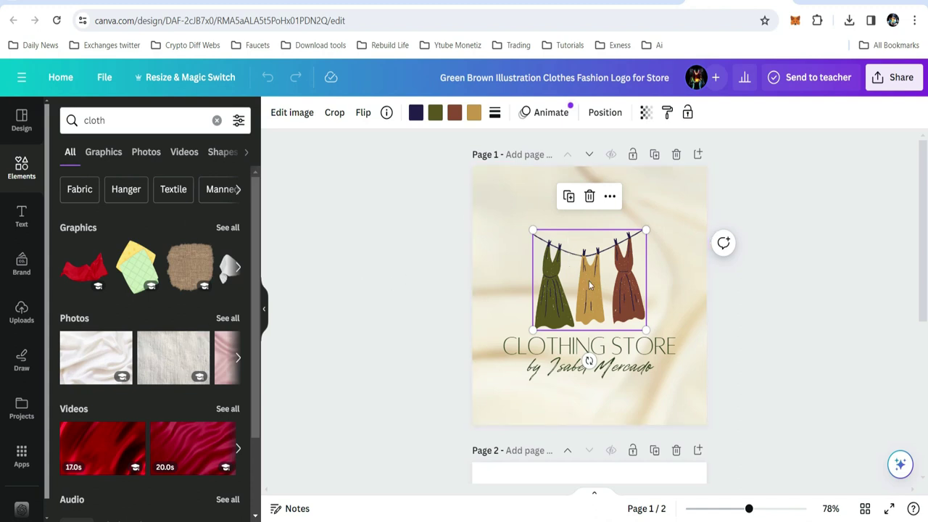
key("Delete")
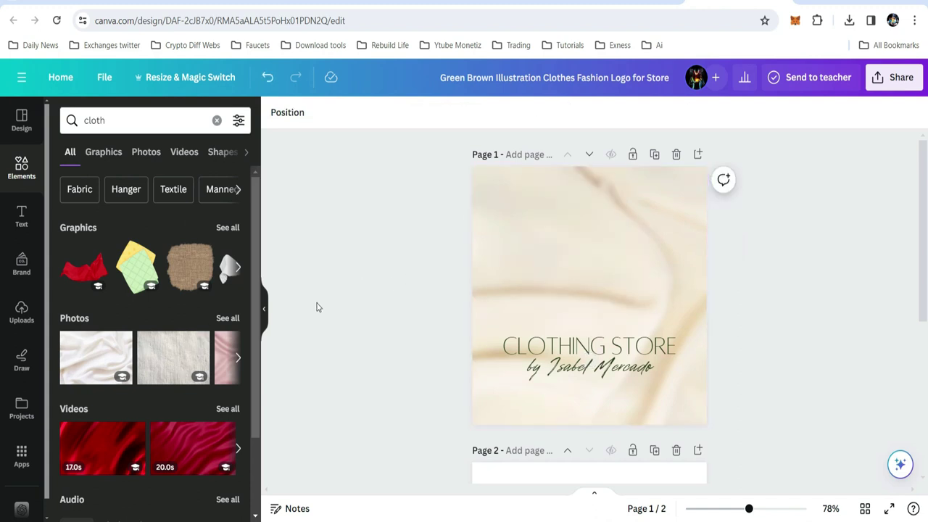
Add the clothes rack graphic to page 1, enlarge it and place it centered above the "CLOTHING STORE" heading.
left_click(238, 267)
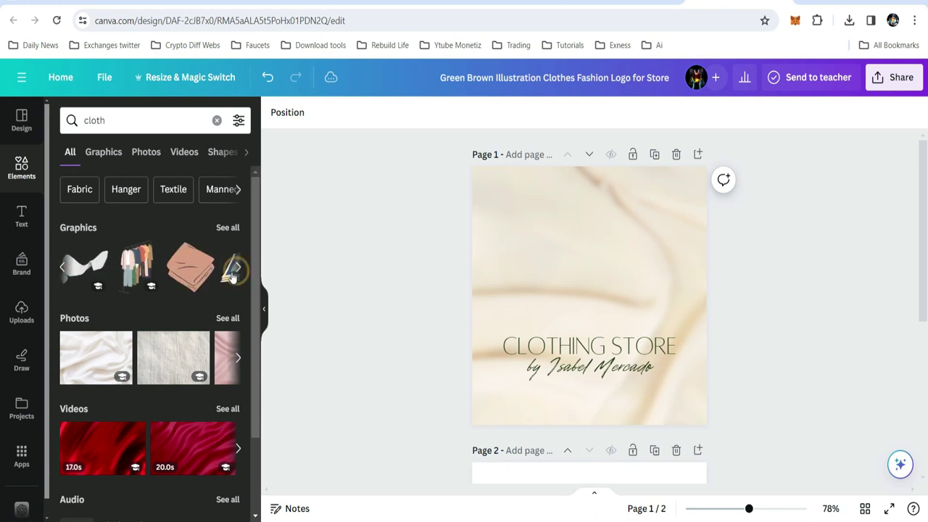
left_click(136, 267)
left_click_drag(573, 292, 574, 251)
left_click_drag(554, 305, 536, 329)
left_click(652, 275)
left_click_drag(604, 277, 612, 259)
left_click(761, 283)
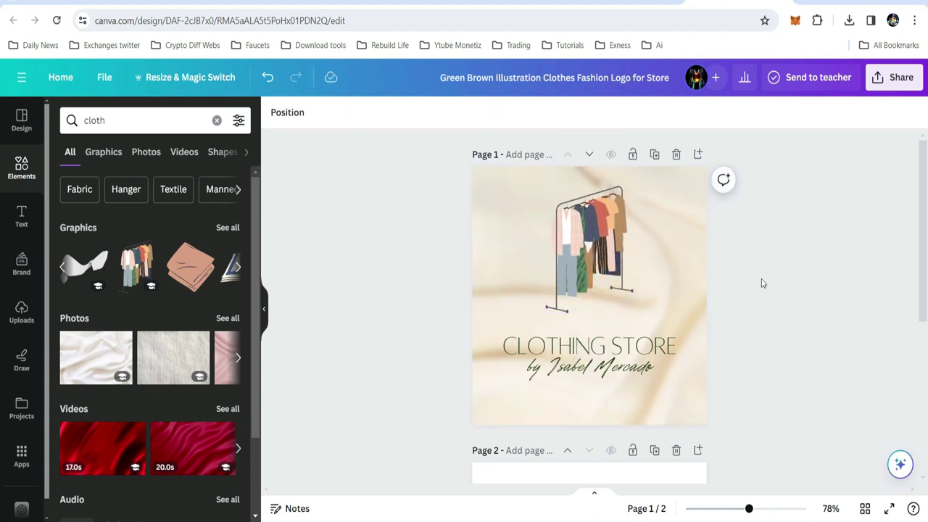
Change the "CLOTHING STORE" heading text to "KINZ STORE".
left_click(601, 340)
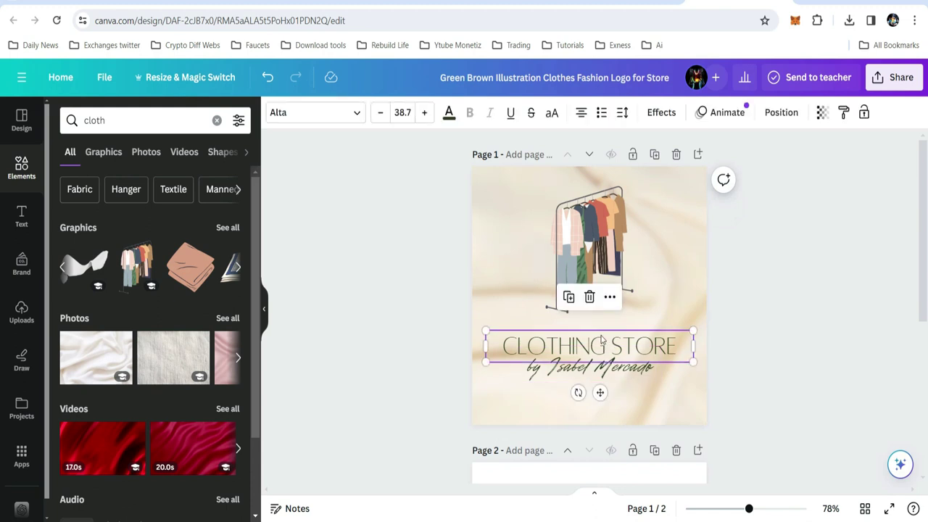
left_click(601, 341)
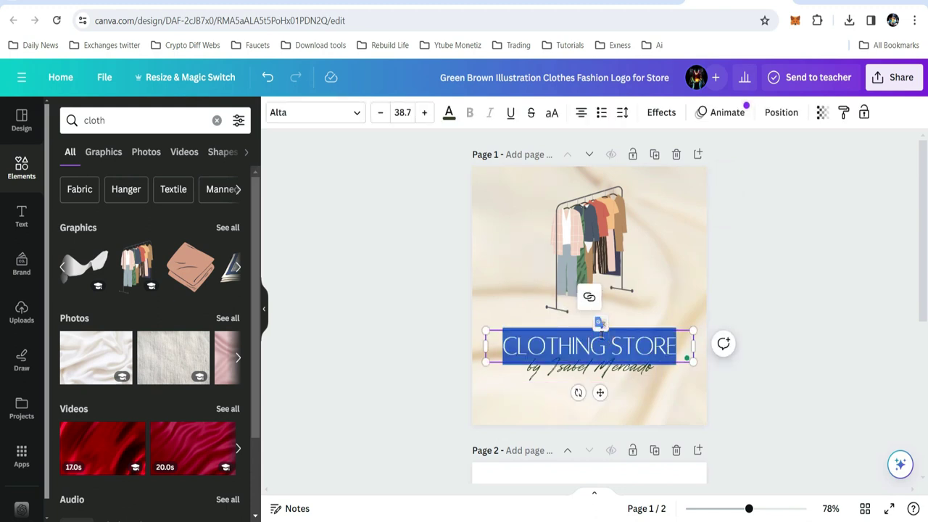
type("KINZ STORE")
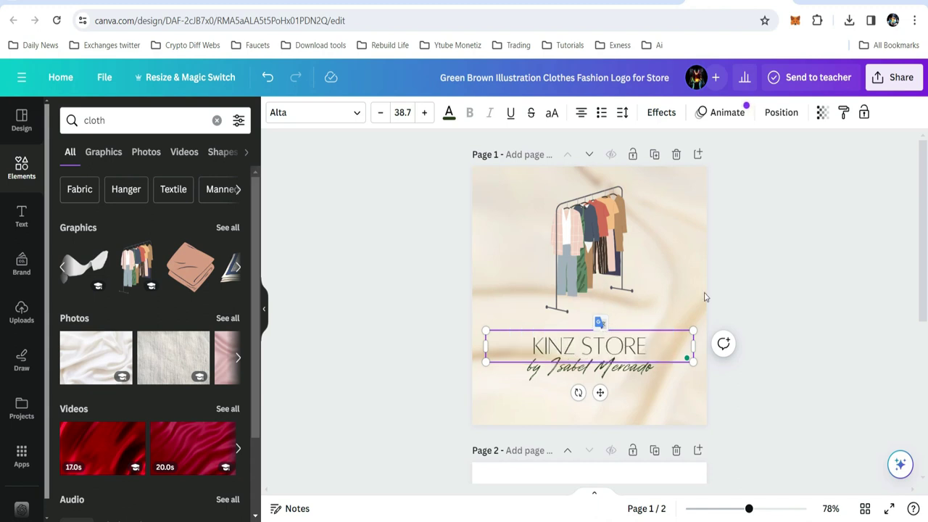
left_click(837, 292)
Replace the script byline under the store name with the slogan "wear to smile".
left_click(565, 366)
left_click_drag(527, 366, 613, 366)
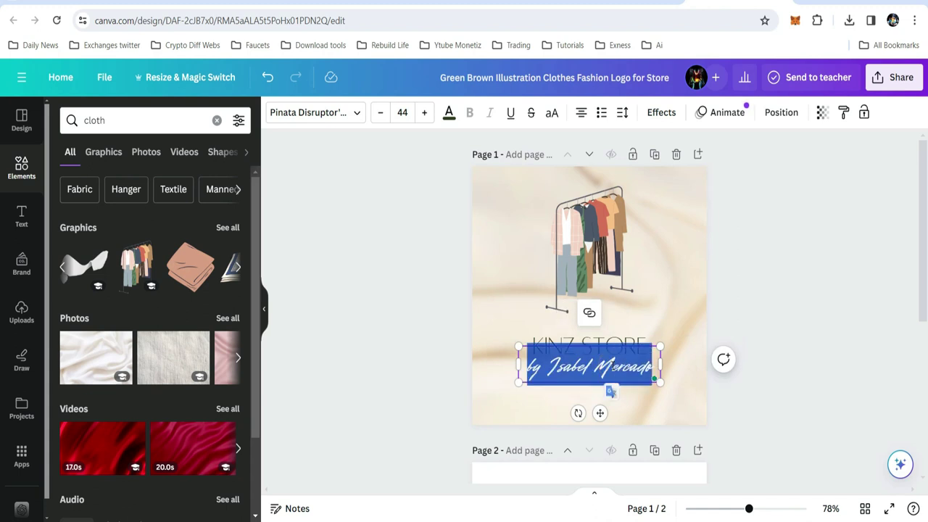
type("wea")
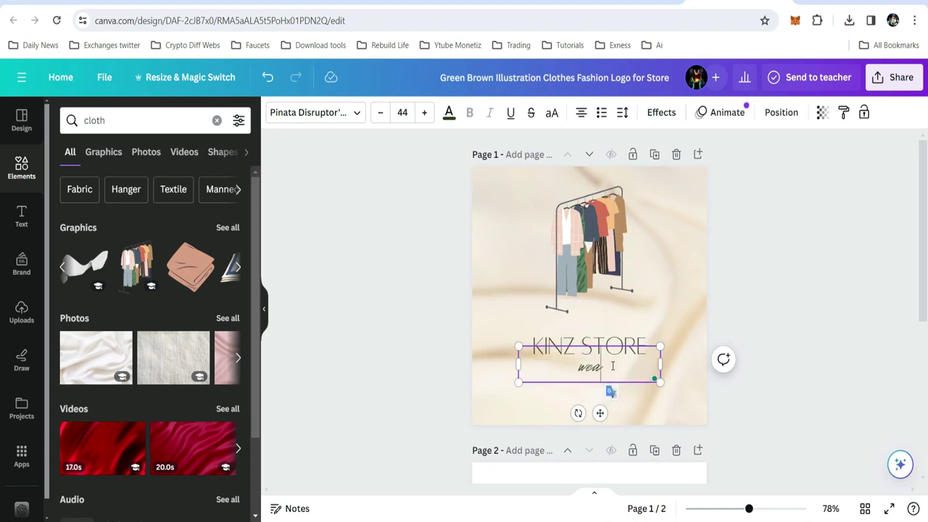
type("r to smile")
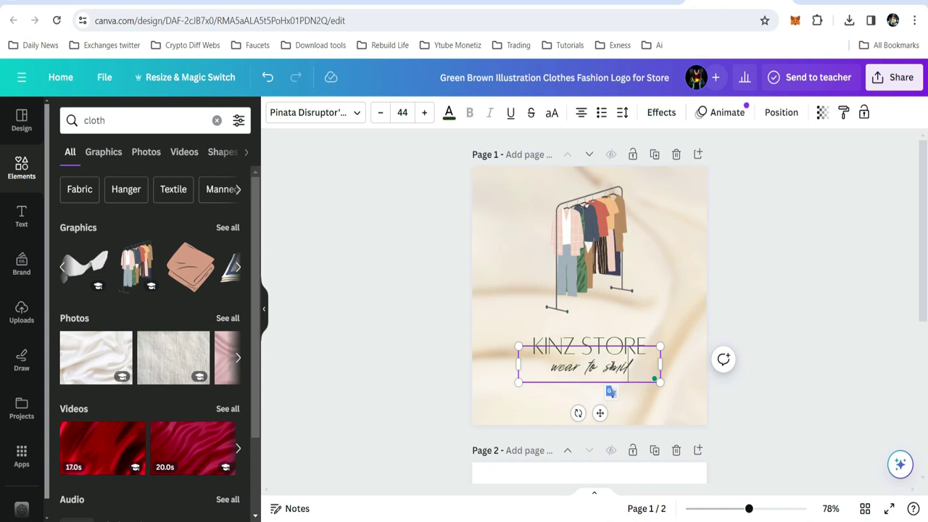
Add the folded brown cloth graphic to page 1, shrink it and place it in the design's lower-right corner.
left_click(769, 325)
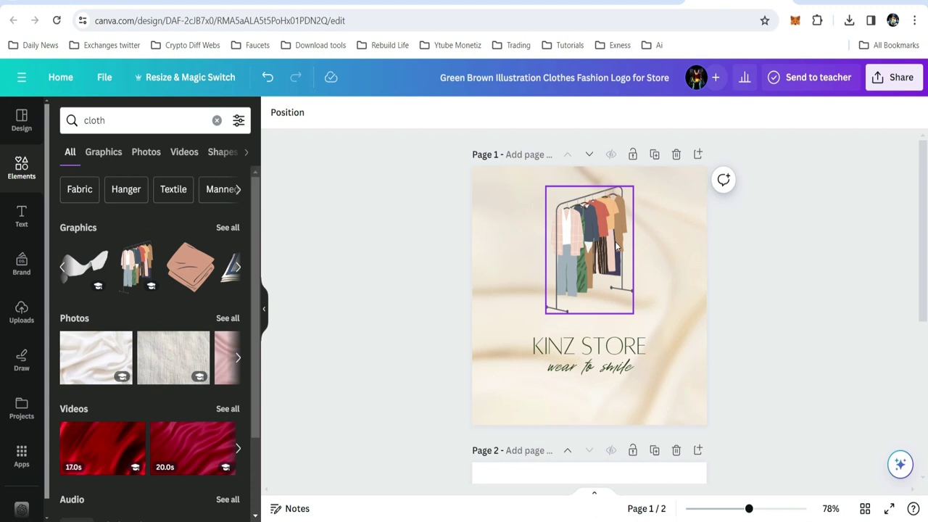
left_click(189, 288)
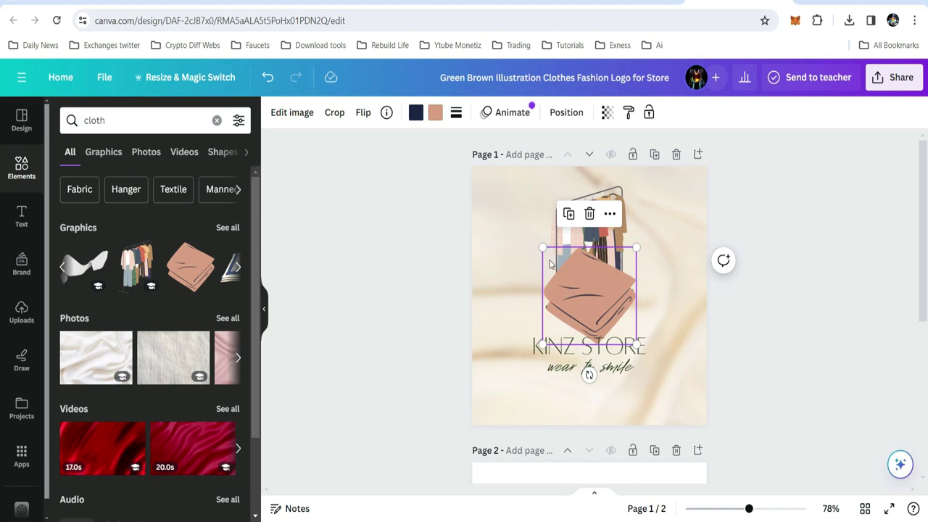
left_click_drag(543, 247, 564, 270)
left_click_drag(600, 304, 668, 390)
left_click(794, 376)
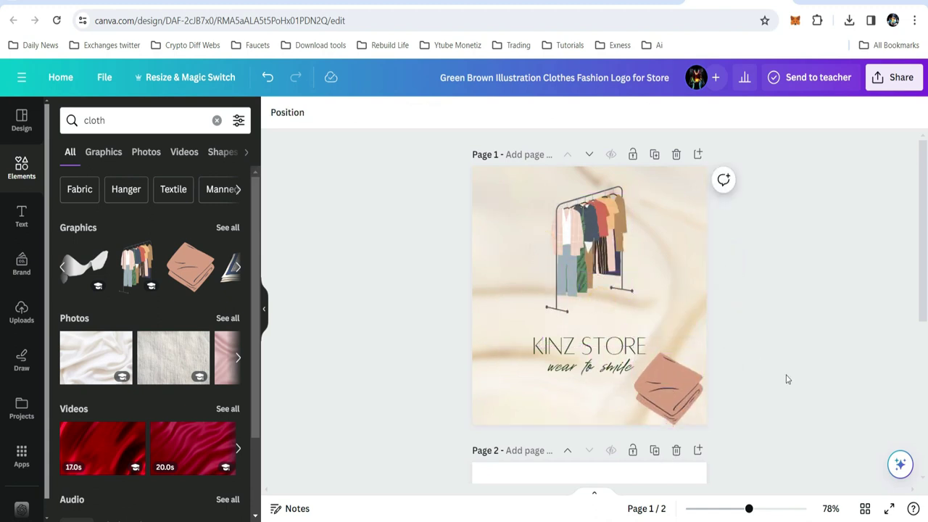
left_click(653, 383)
left_click(655, 385)
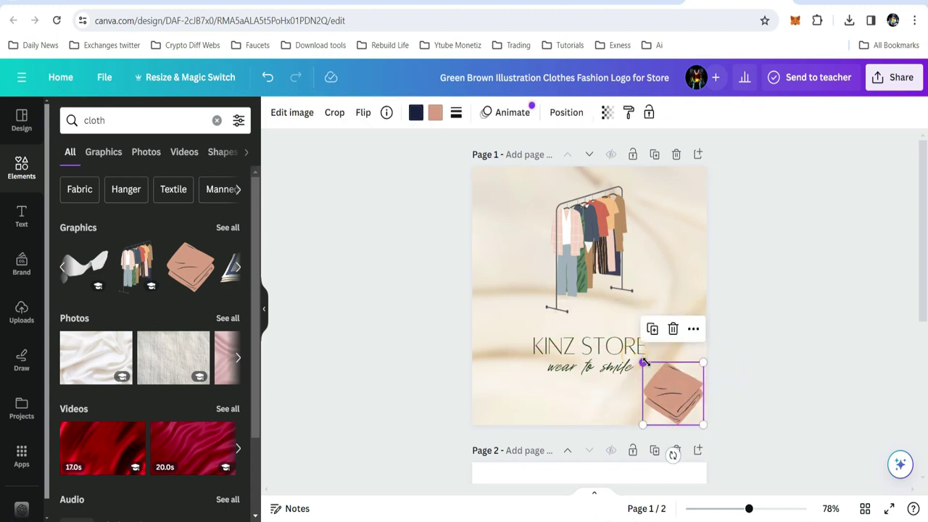
left_click(749, 307)
Search the elements for "hand bag".
left_click(144, 118)
key("ctrl+a")
key("BackSpace")
type("hand bag")
key("Return")
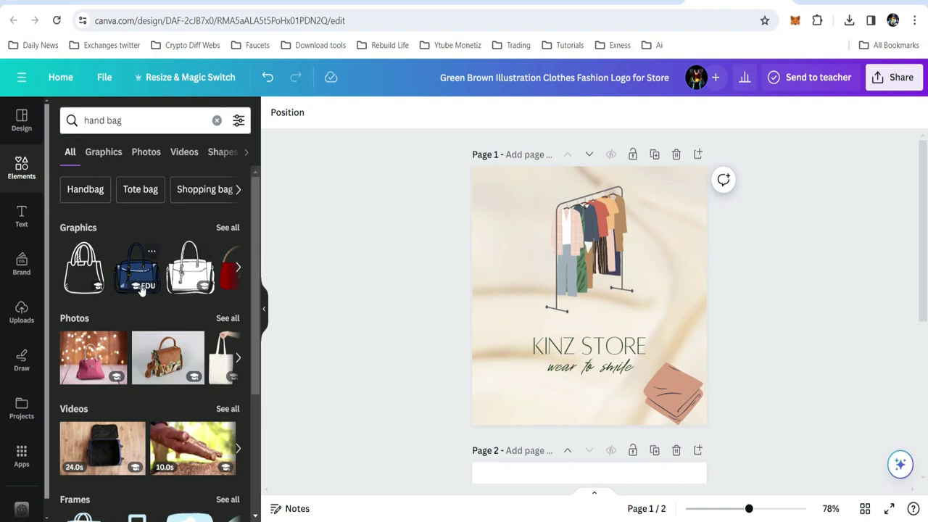
Add the red handbag graphic with the yellow flower, shrink it and place it in the design's lower-left corner.
left_click(234, 276)
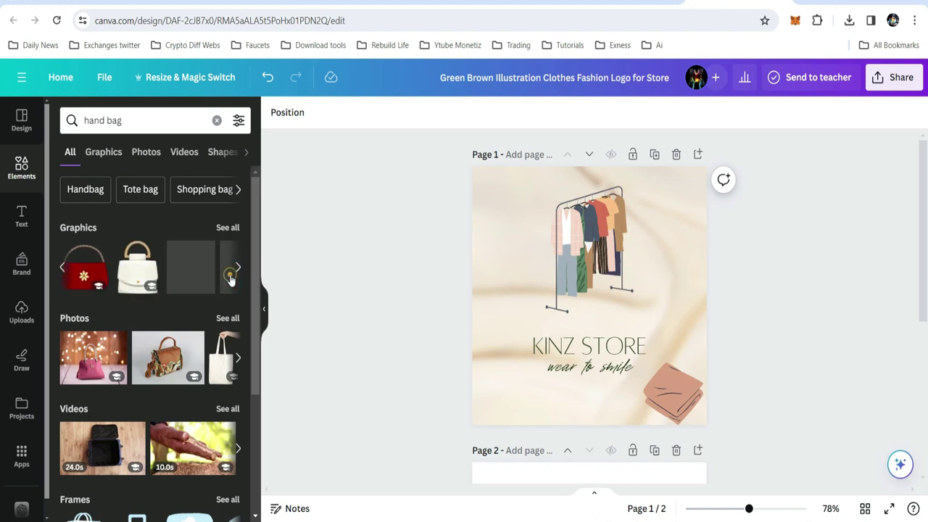
left_click(82, 283)
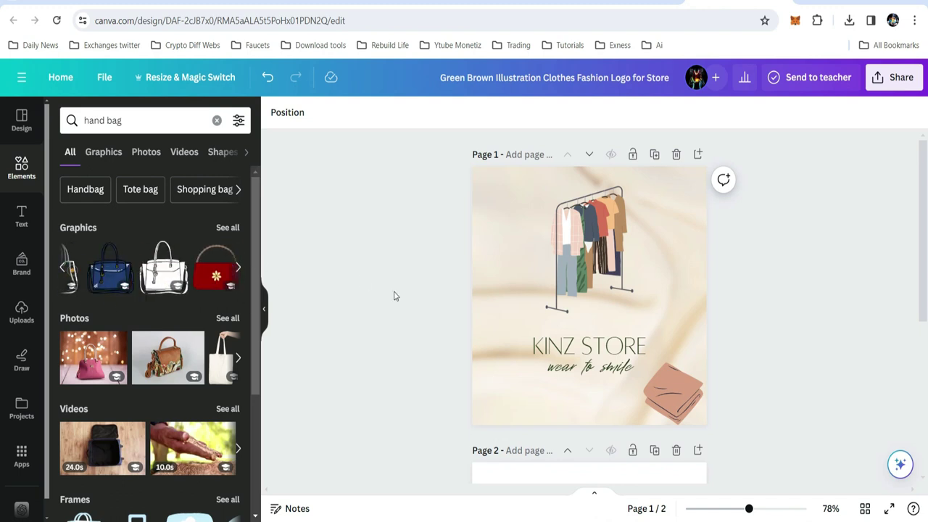
left_click_drag(604, 286, 548, 366)
left_click_drag(582, 330, 545, 362)
left_click(499, 415)
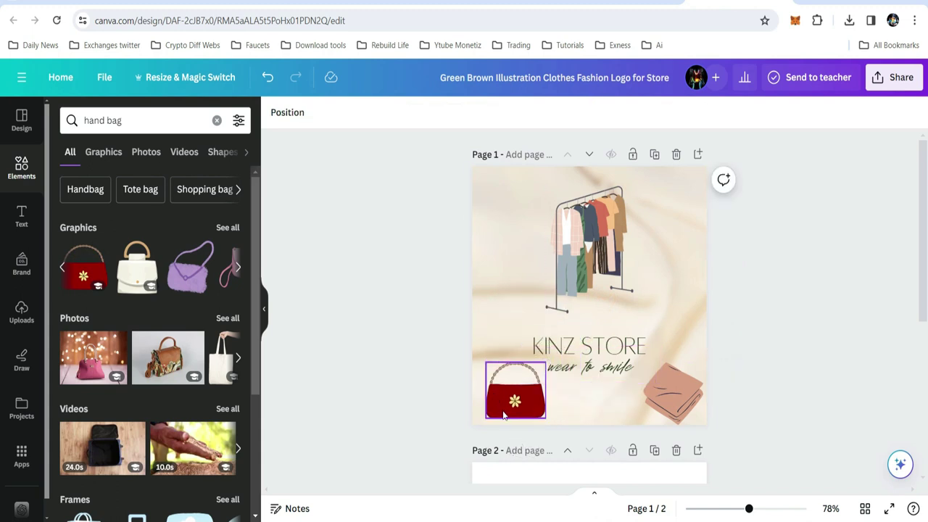
left_click_drag(499, 414, 495, 415)
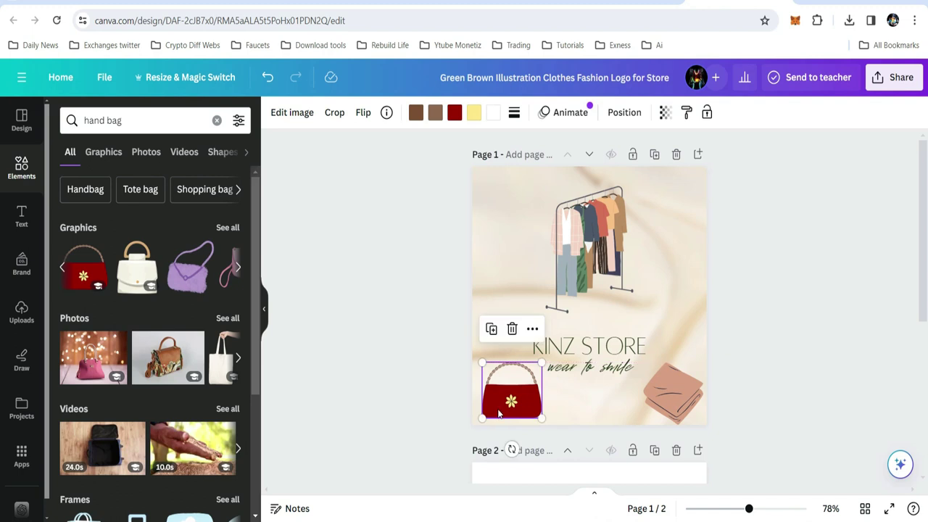
View the download options for the finished store logo and close them without downloading.
left_click(896, 81)
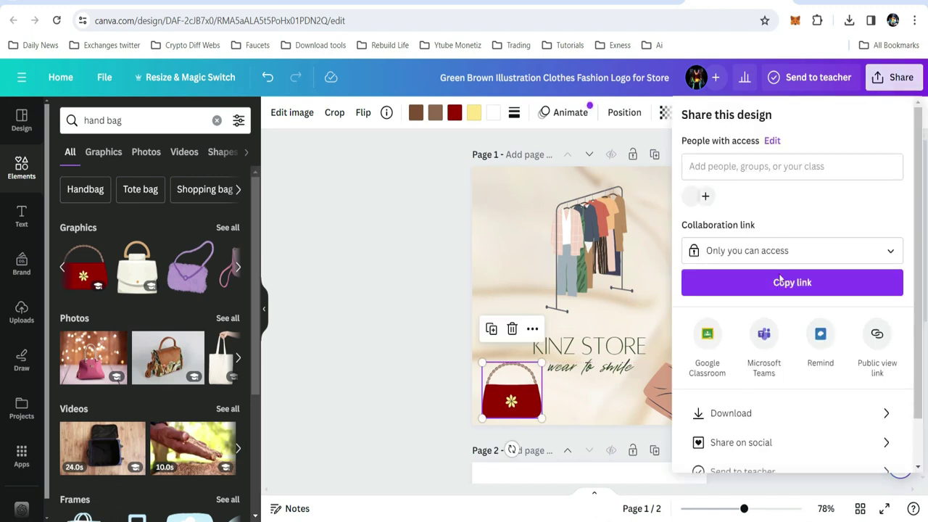
left_click(739, 423)
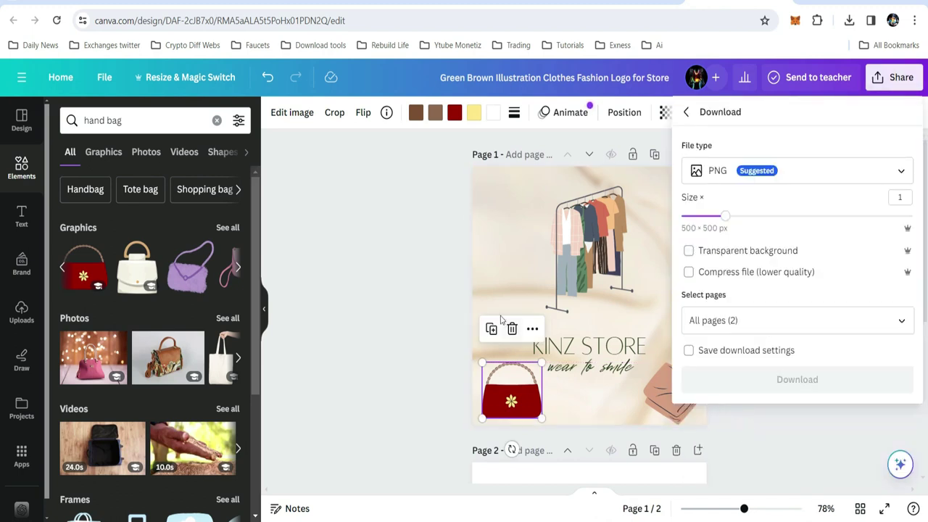
left_click(334, 321)
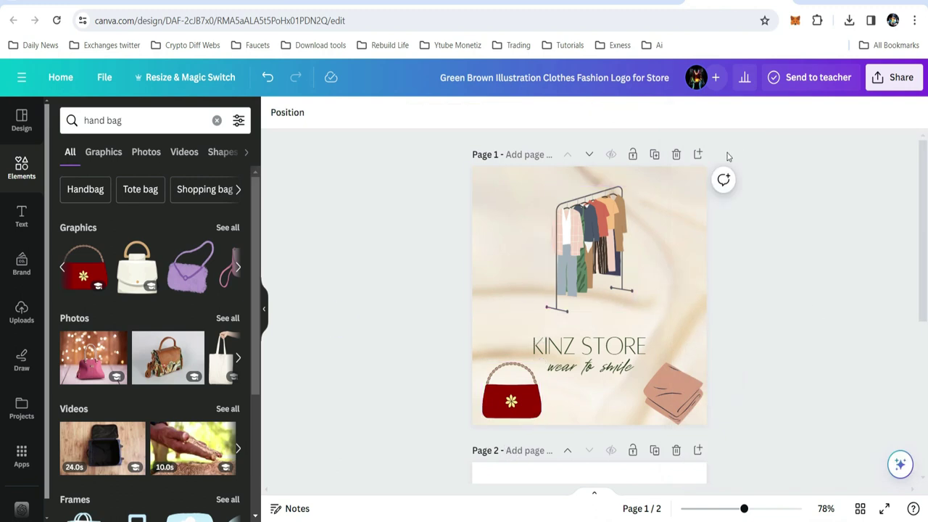
left_click(216, 120)
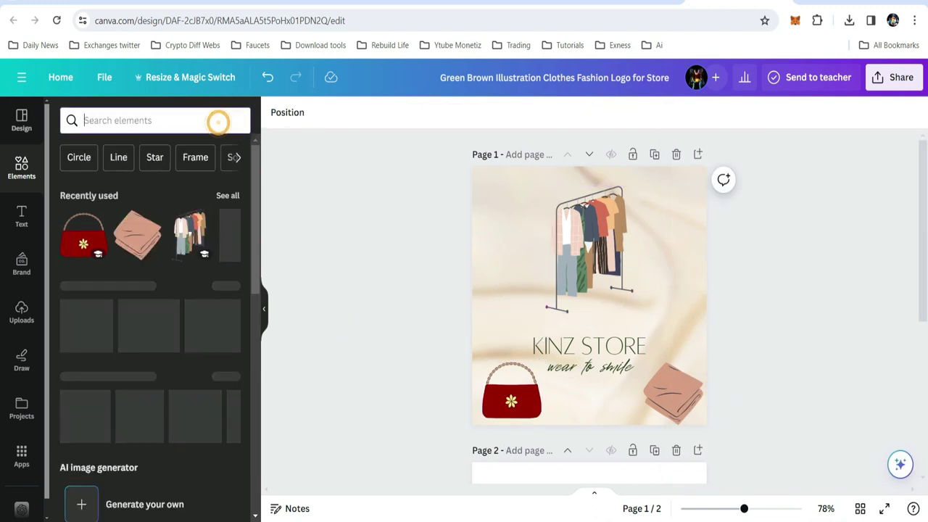
left_click(22, 120)
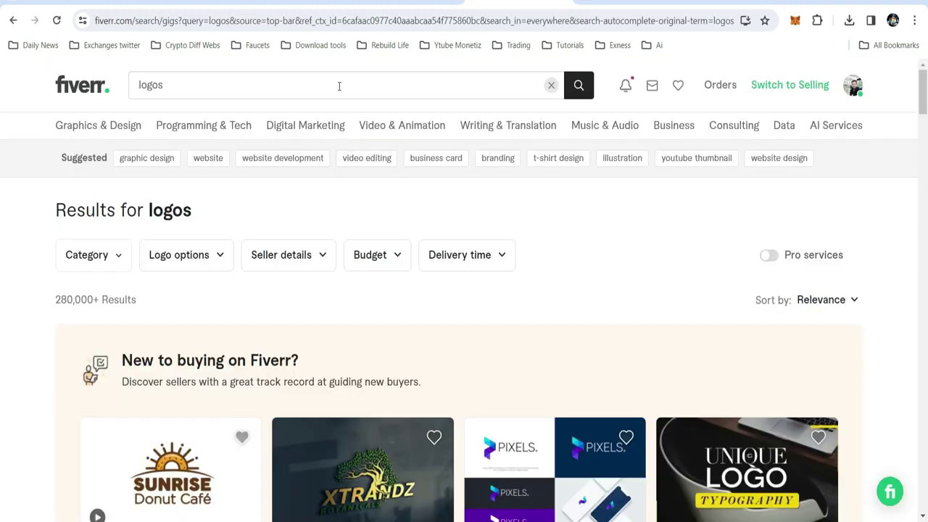
Switch to Fiverr and search for "thumbnails youtube".
left_click(338, 85)
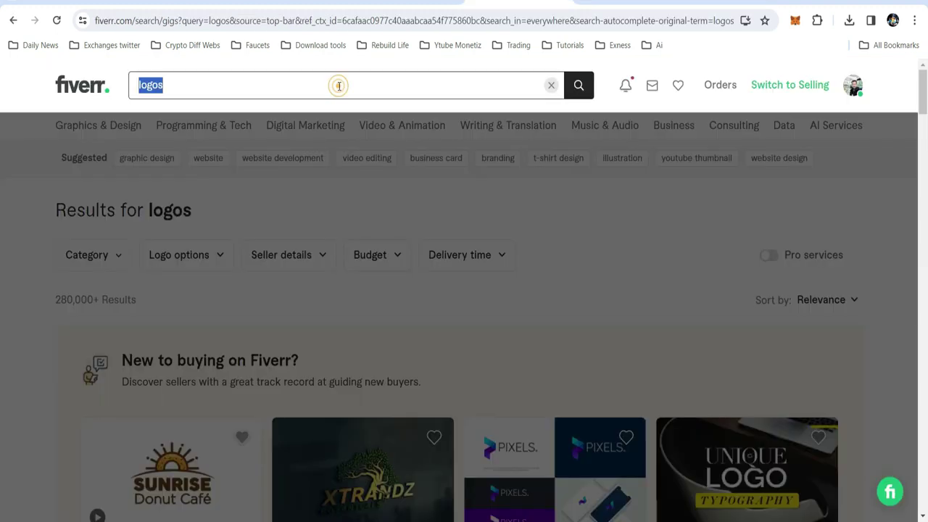
type("thumb")
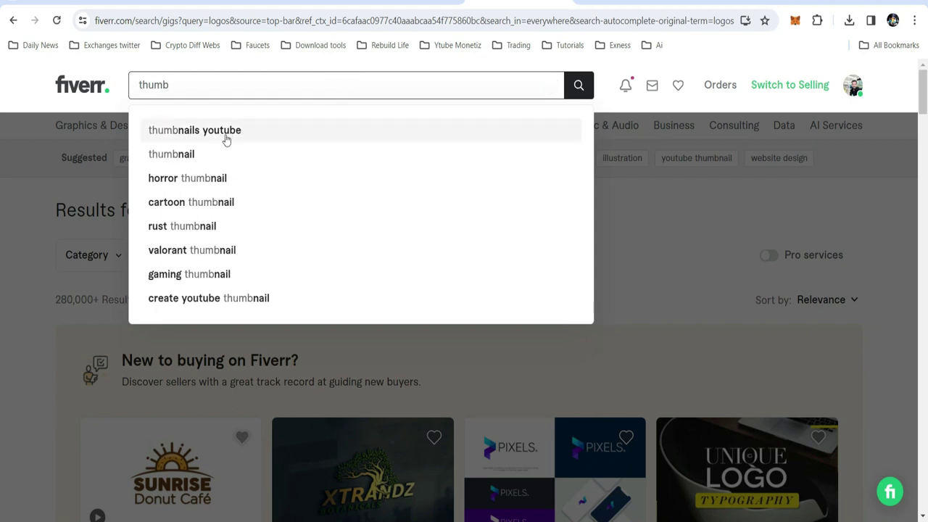
left_click(226, 138)
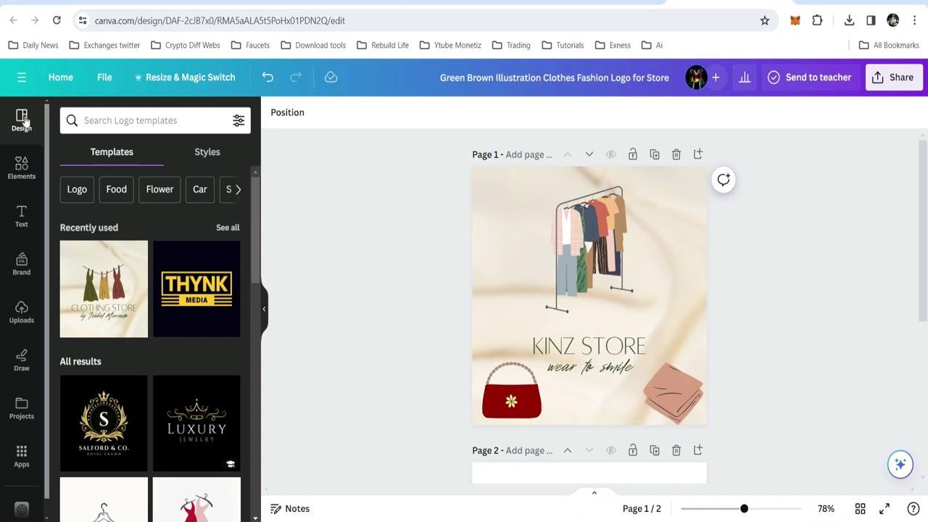
Return to the Canva home page, search for "thumbnail" and open the YouTube Thumbnail templates.
left_click(56, 75)
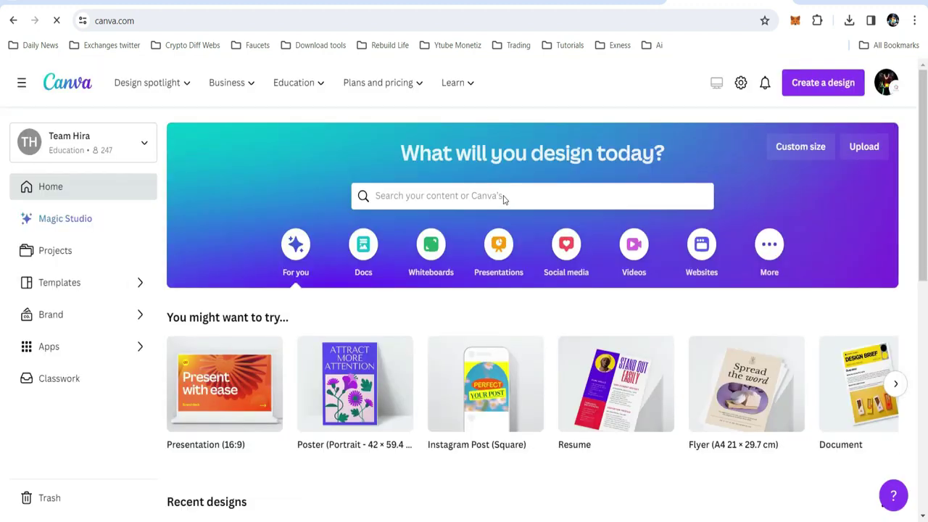
left_click(503, 196)
type("thu")
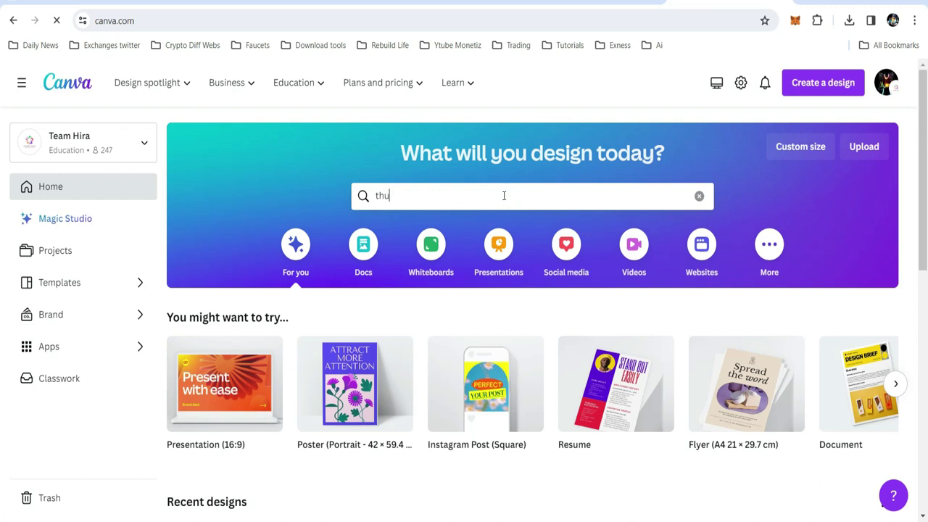
type("mbnail")
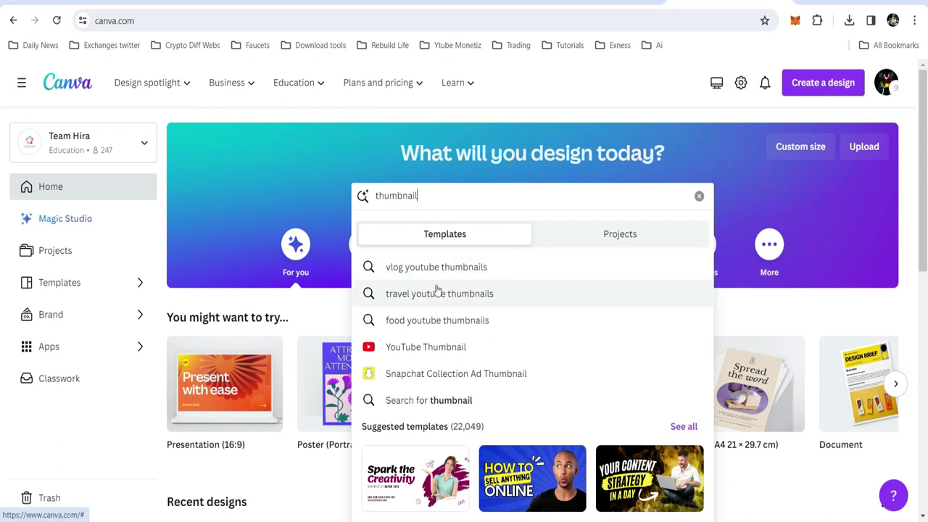
left_click(428, 347)
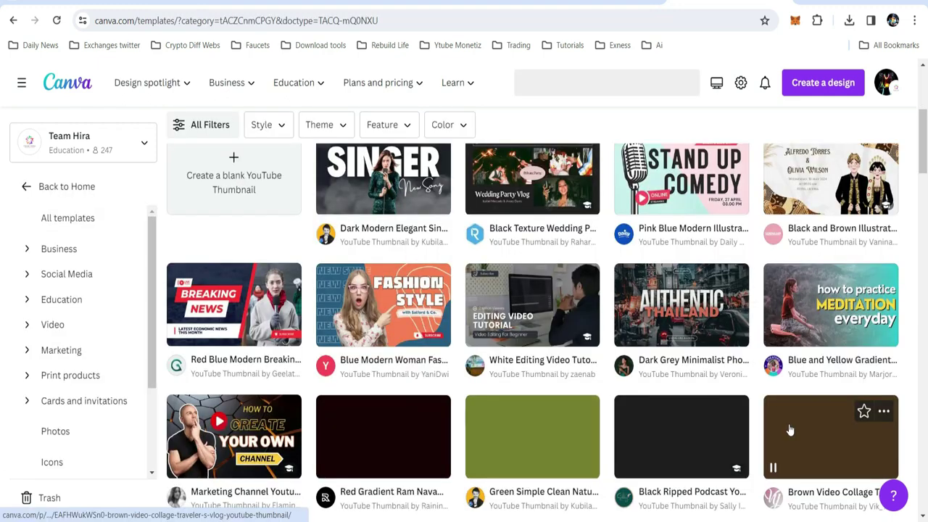
Open the Yellow Red Black Modern Tutorial Youtube Thumbnail template for editing and delete the cutout of the man in glasses.
scroll(790, 430, "down", 3)
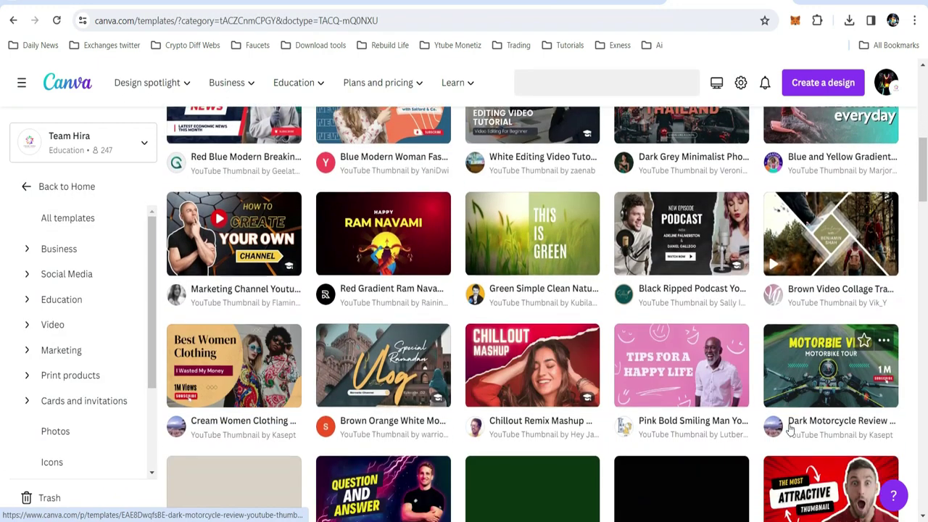
scroll(790, 430, "down", 3)
scroll(790, 430, "down", 4)
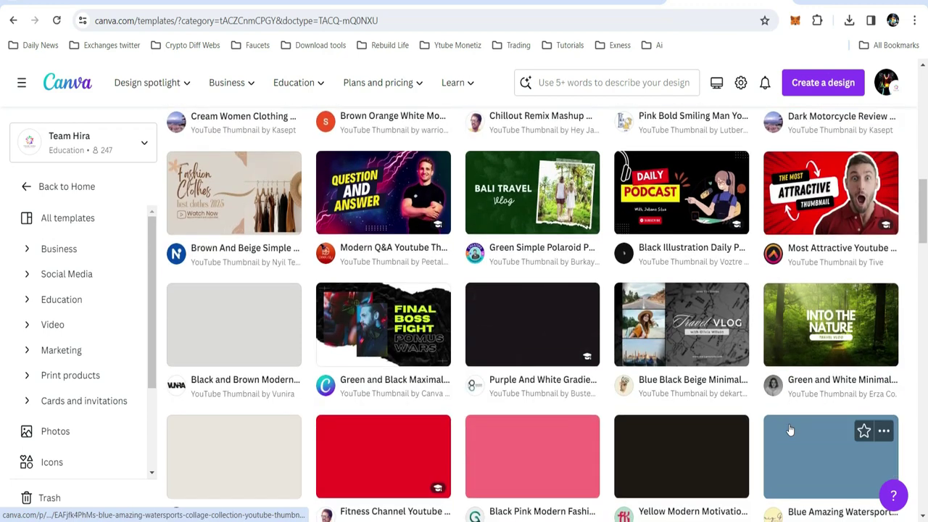
scroll(533, 352, "down", 1)
scroll(533, 351, "down", 1)
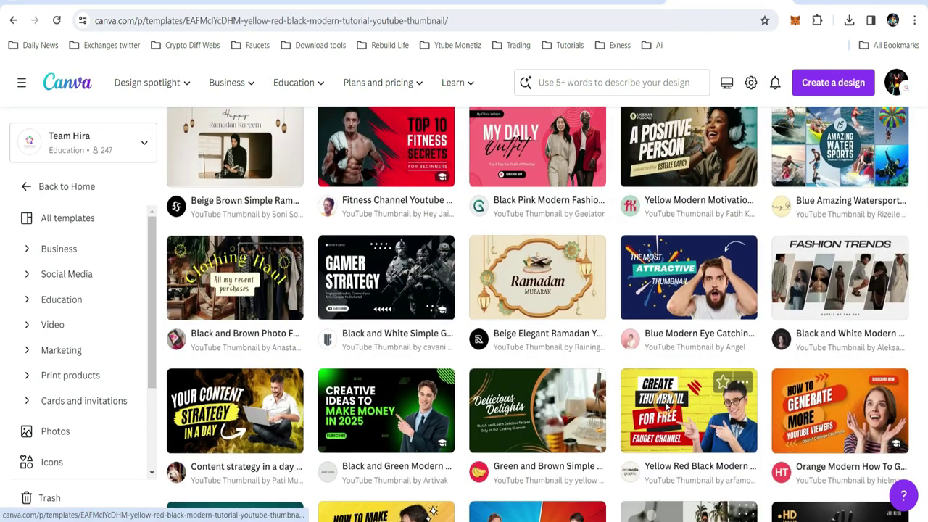
left_click(666, 407)
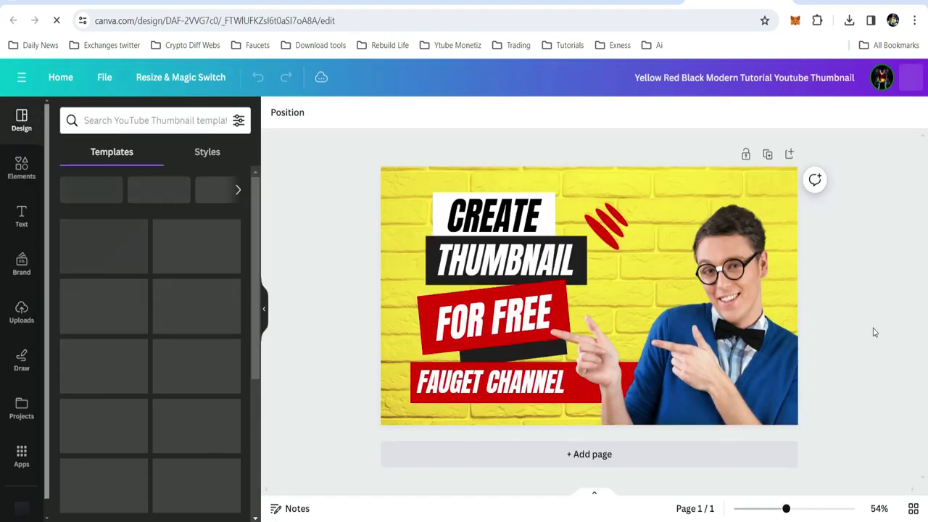
left_click(733, 353)
key("Delete")
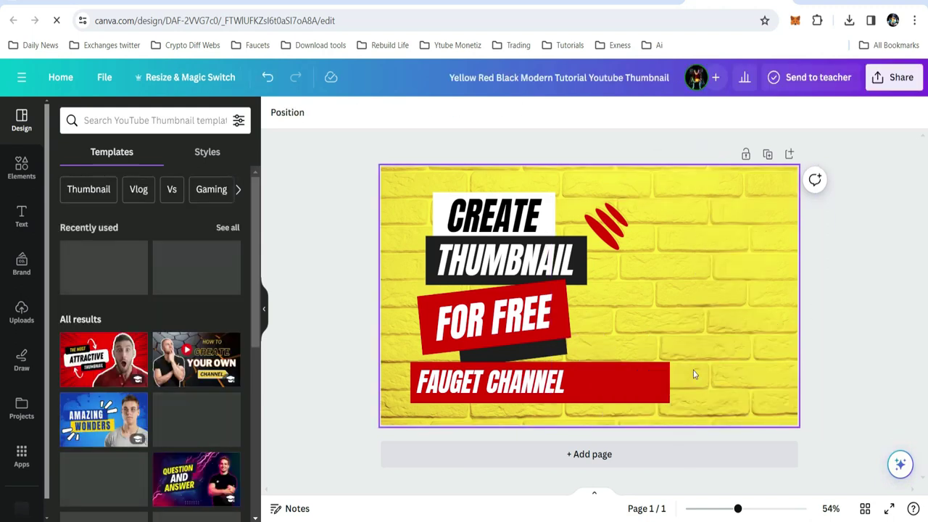
Add a second page and apply the Yellow and White Business YouTube Thumbnail template to it.
left_click(601, 455)
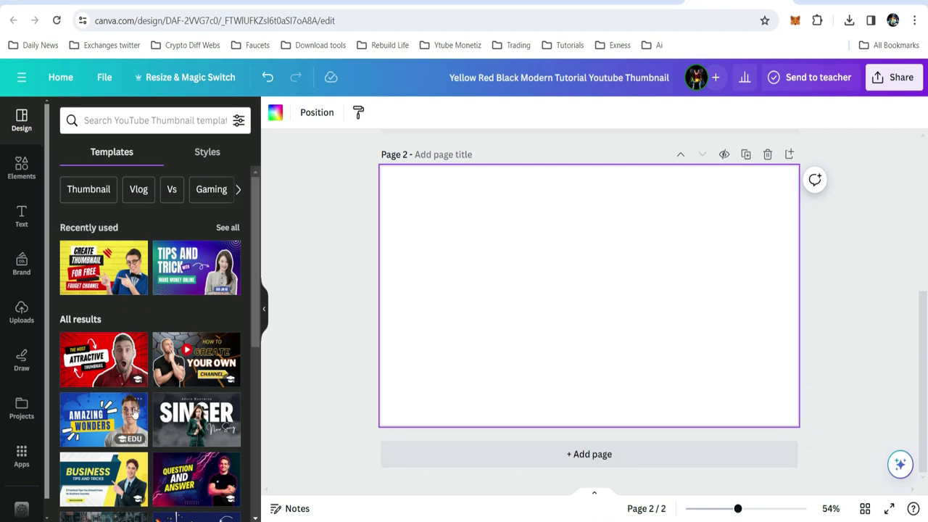
scroll(145, 415, "down", 1)
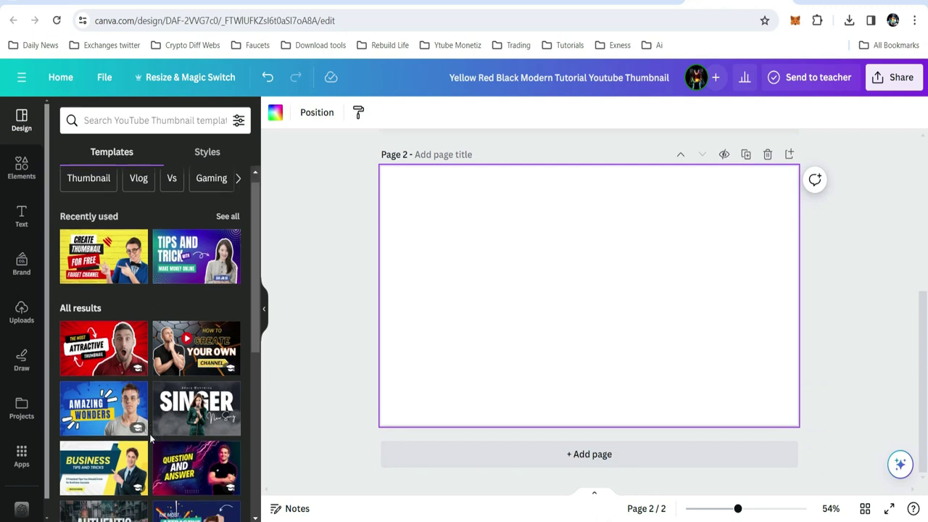
left_click(102, 431)
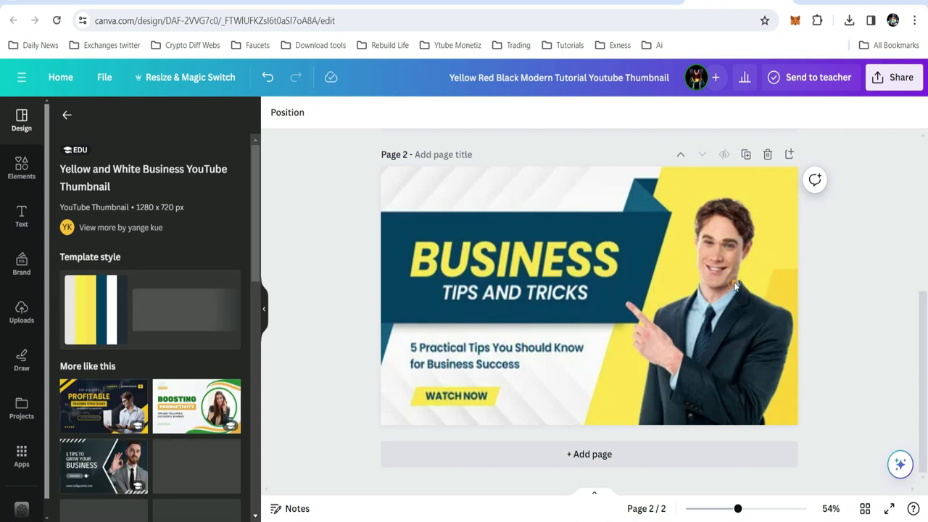
left_click(792, 321)
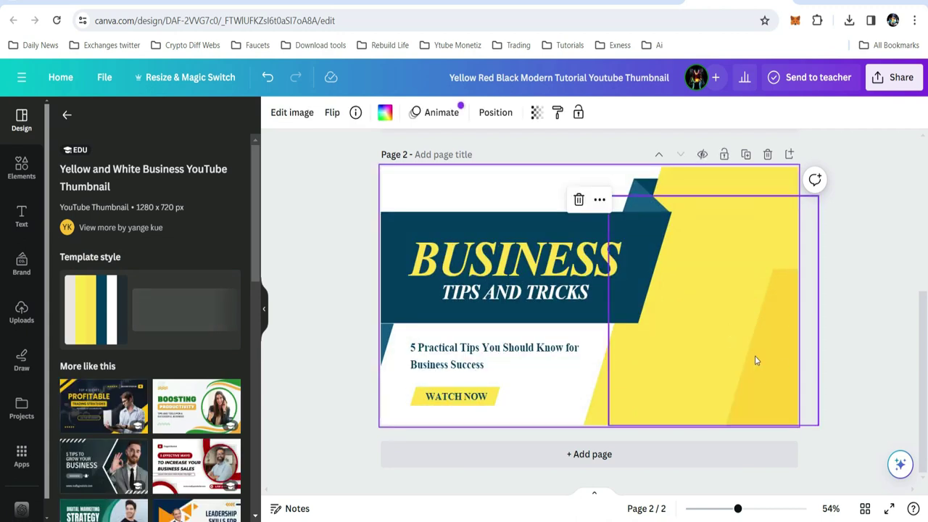
key("Escape")
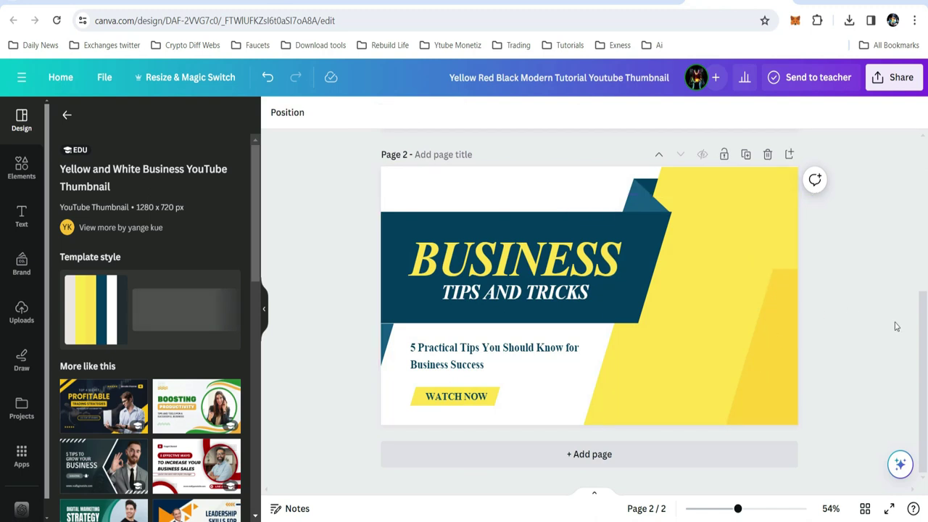
Select the yellow brick background photo on page 1.
scroll(895, 326, "up", 3)
left_click(773, 300)
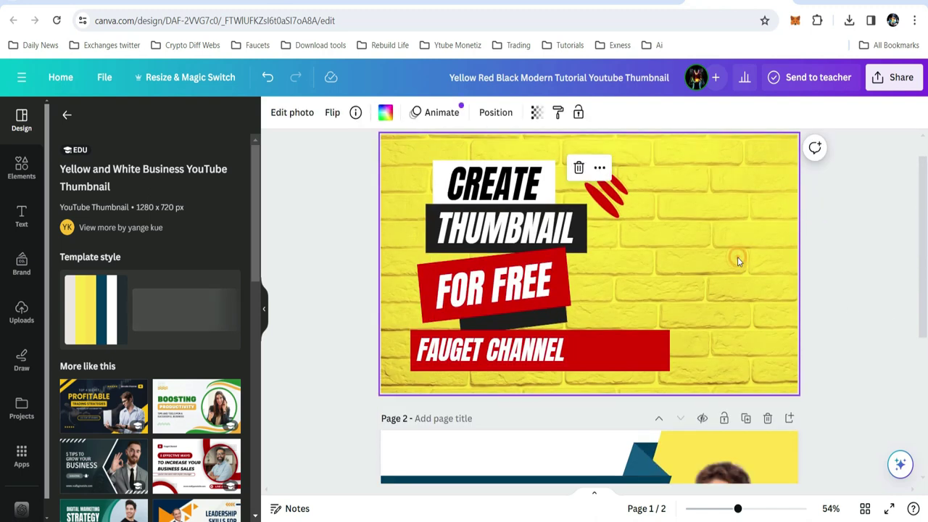